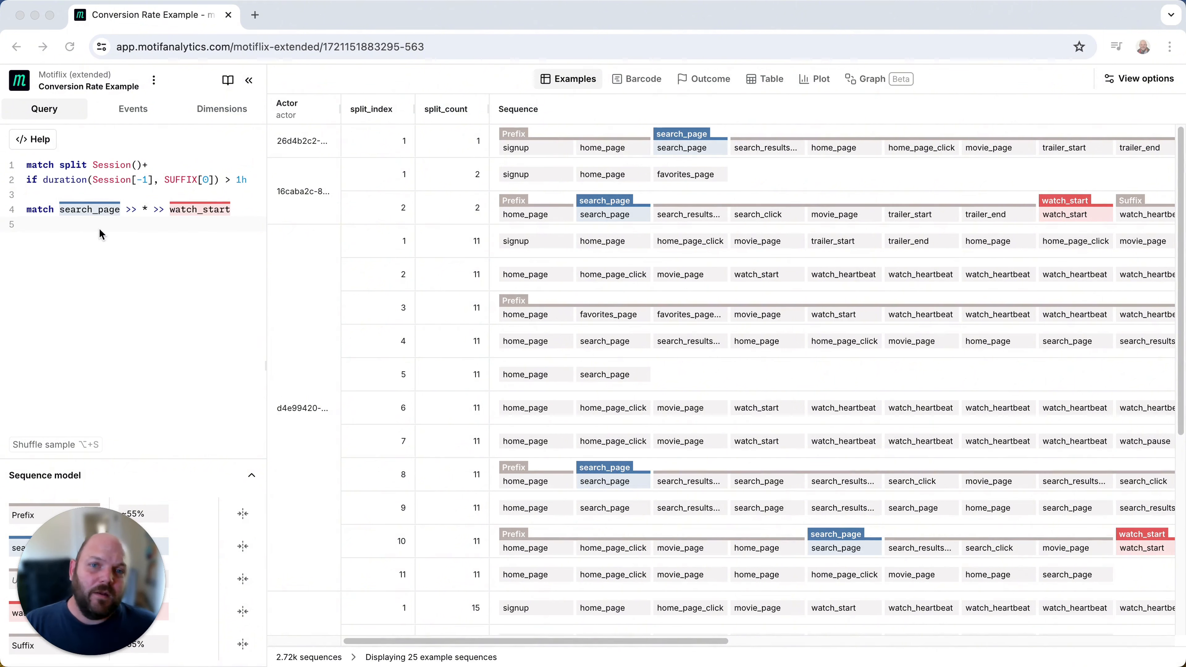
- Make both search_page and watch_start optional in the line 4 match pattern by appending ? to each
click(109, 220)
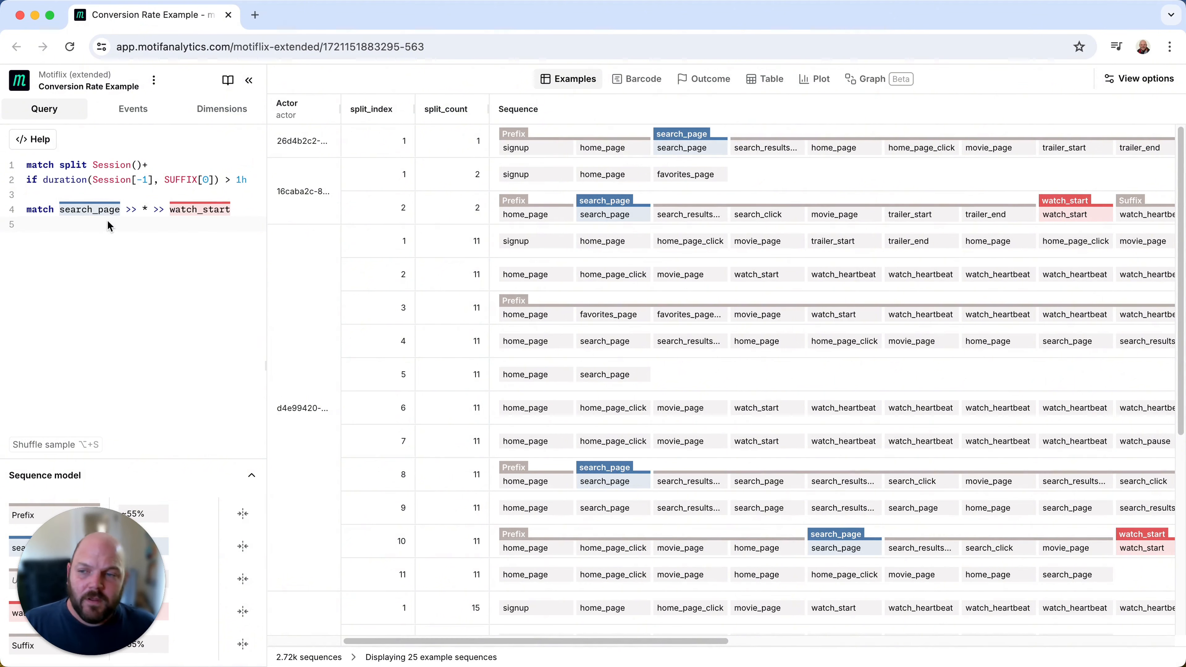
click(89, 211)
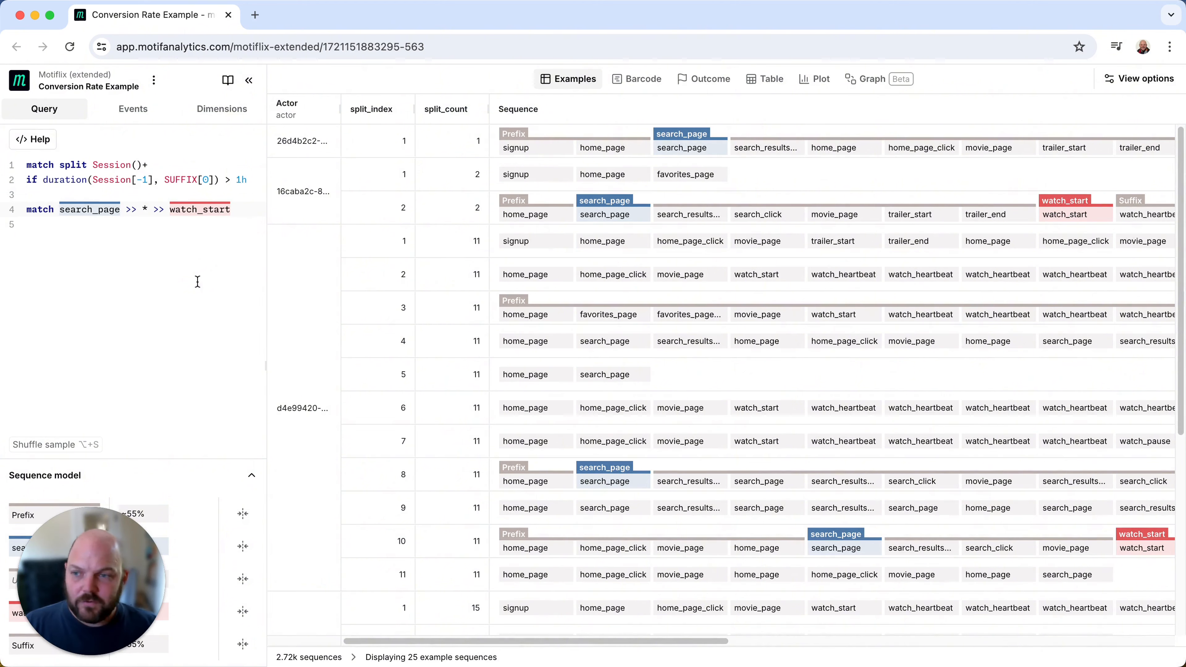
text(?)
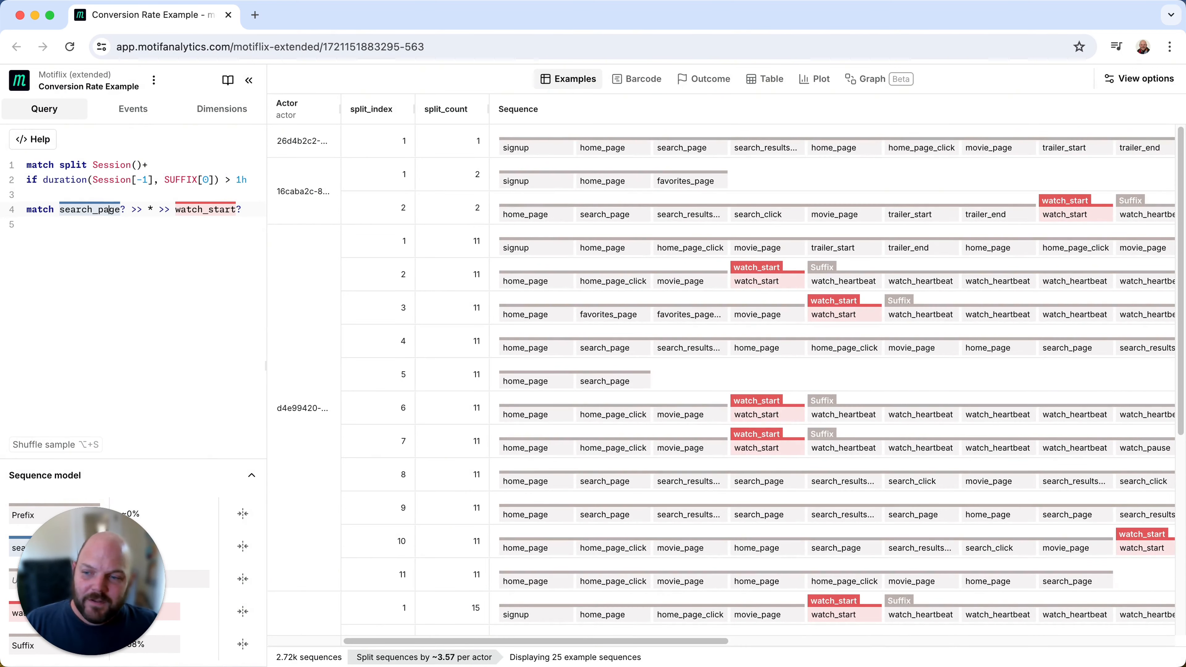
- Insert start >> * >> before search_page? in the line 4 match pattern
click(64, 209)
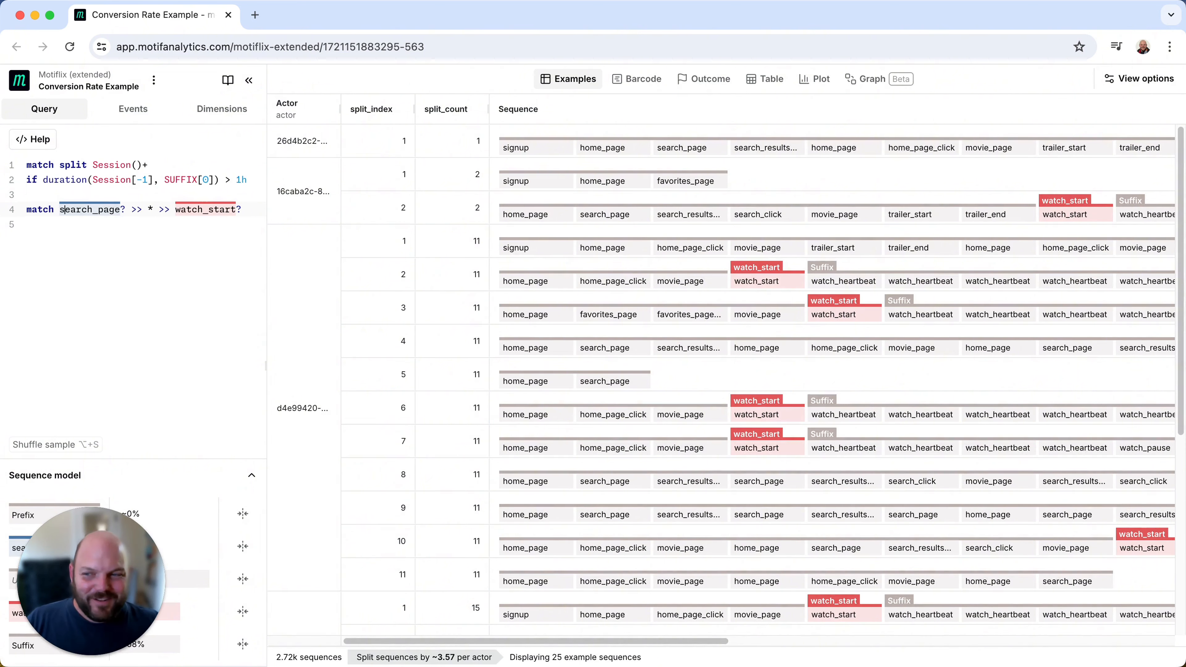
text(start >>)
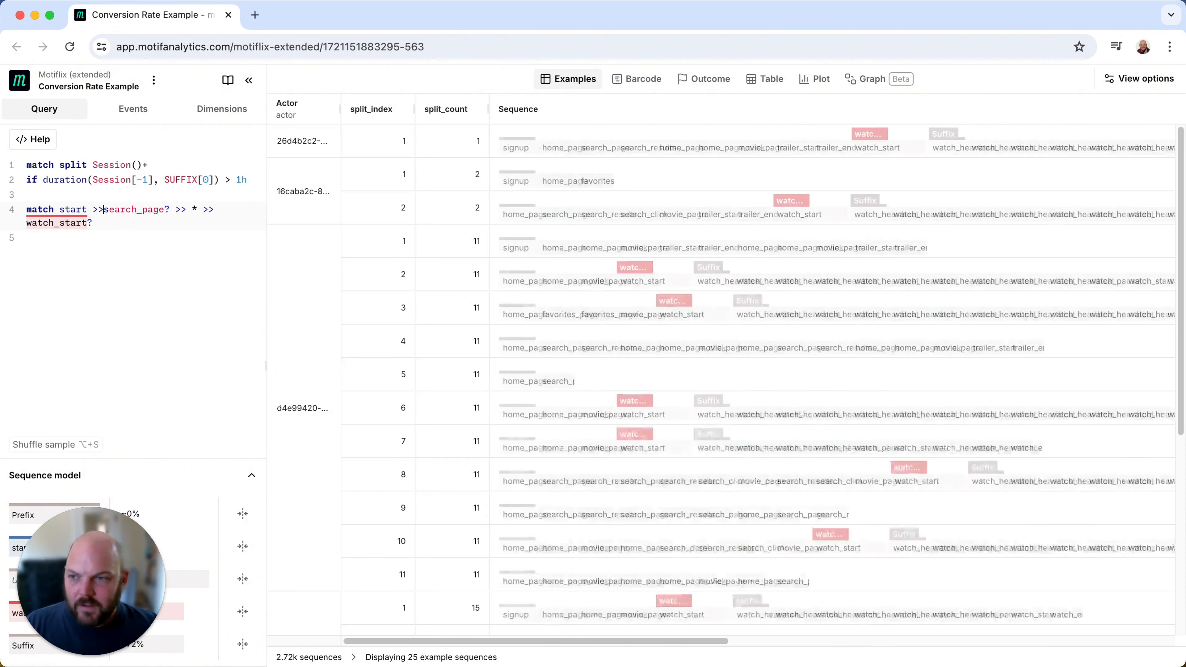
text( *)
text(>>)
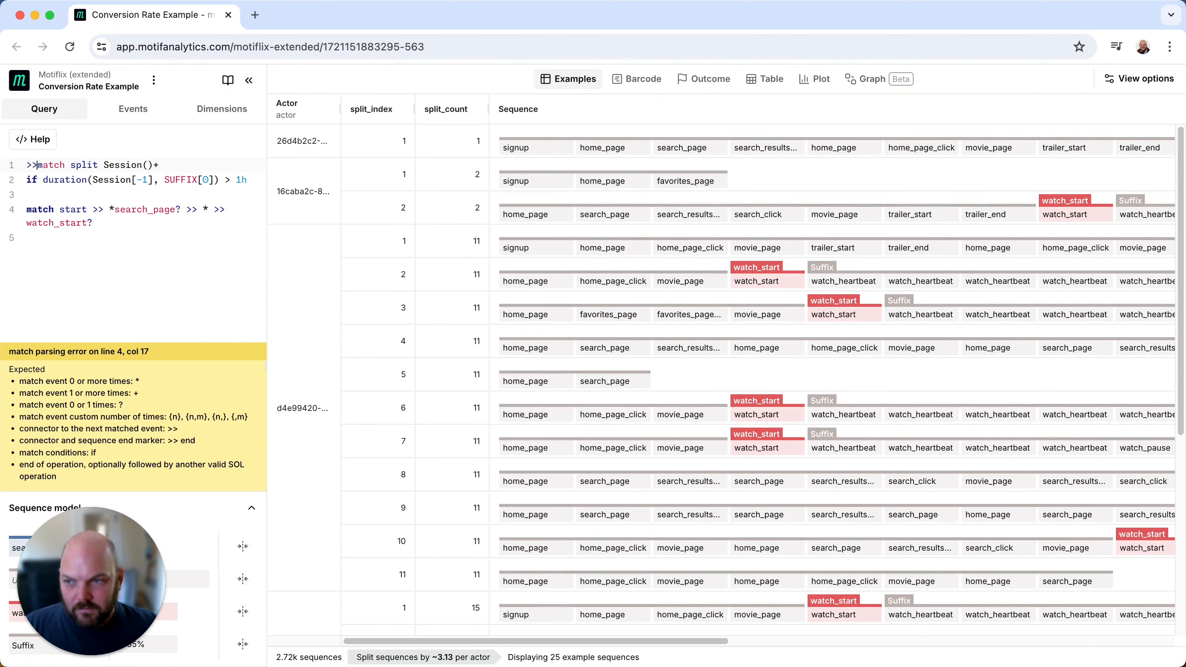
click(117, 209)
text(>>)
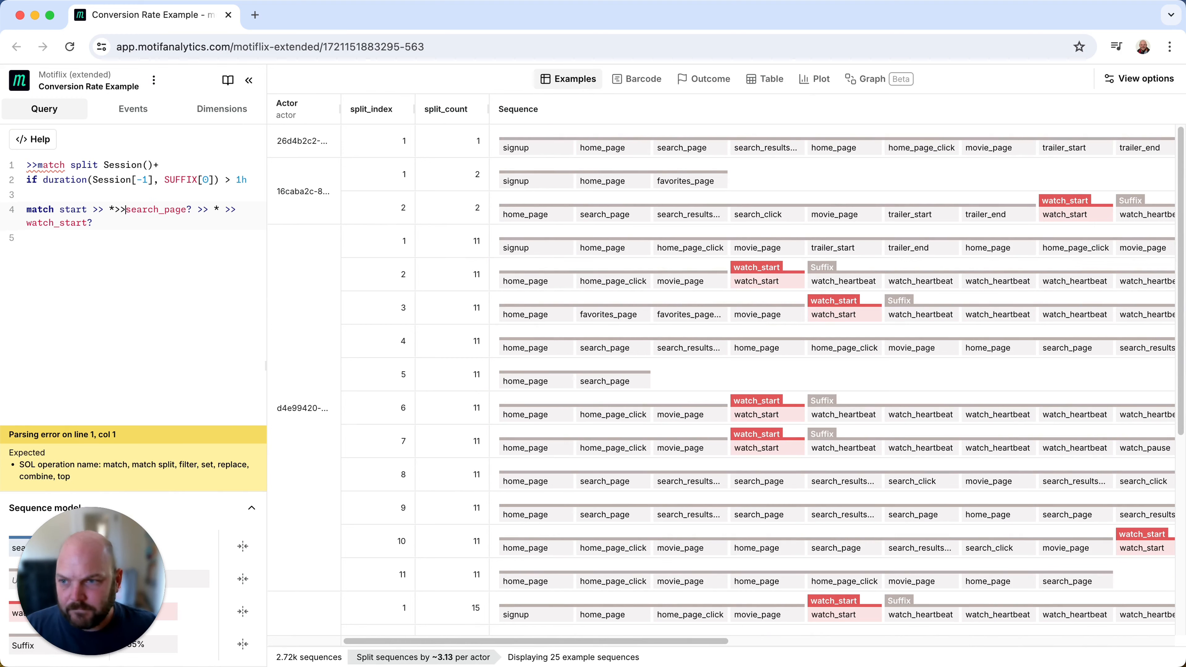
- Remove the stray >> before the match split on line 1 and put a space between * and >> on line 4
click(38, 166)
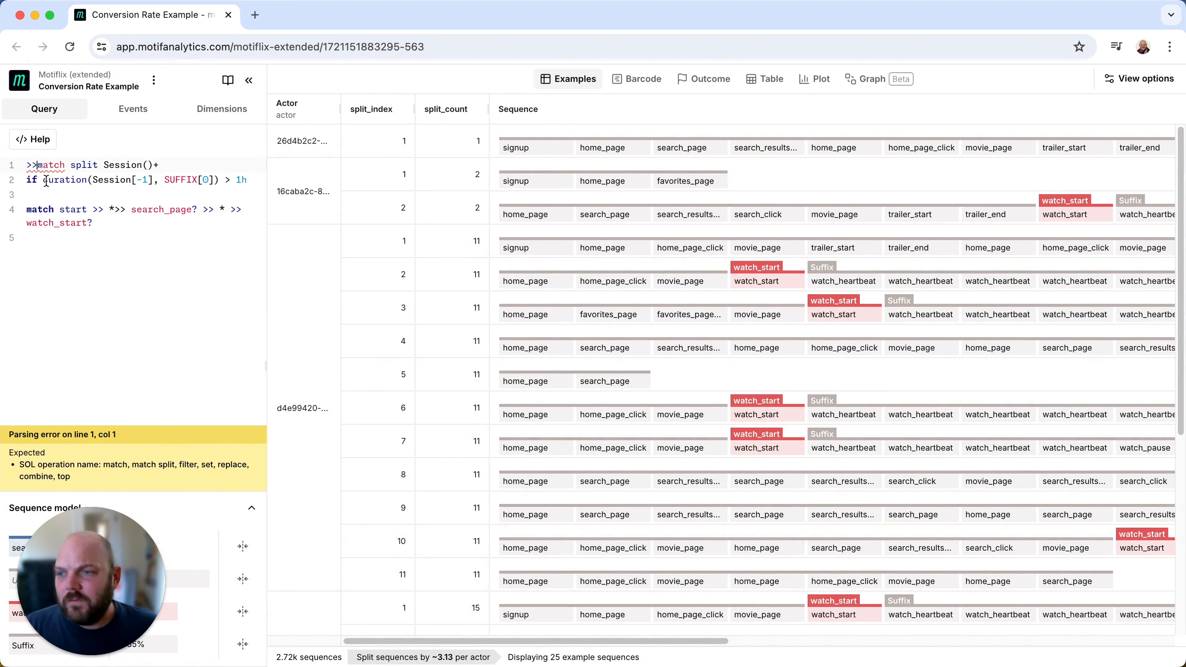
key(BackSpace)
key(BackSpace)
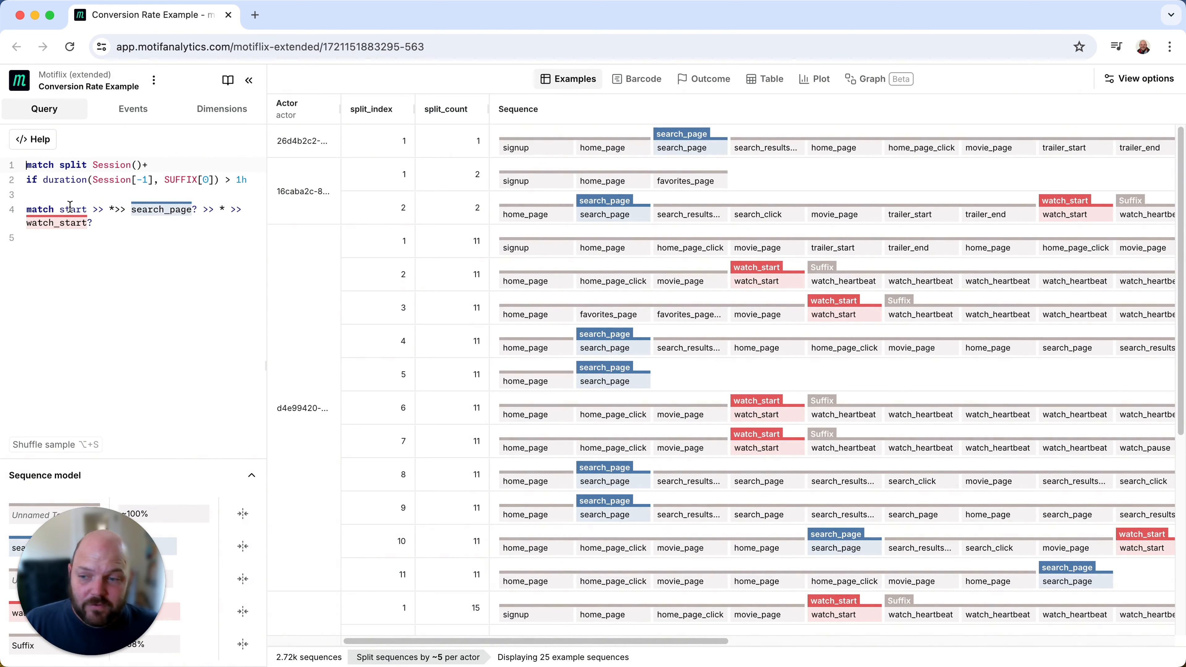
click(115, 210)
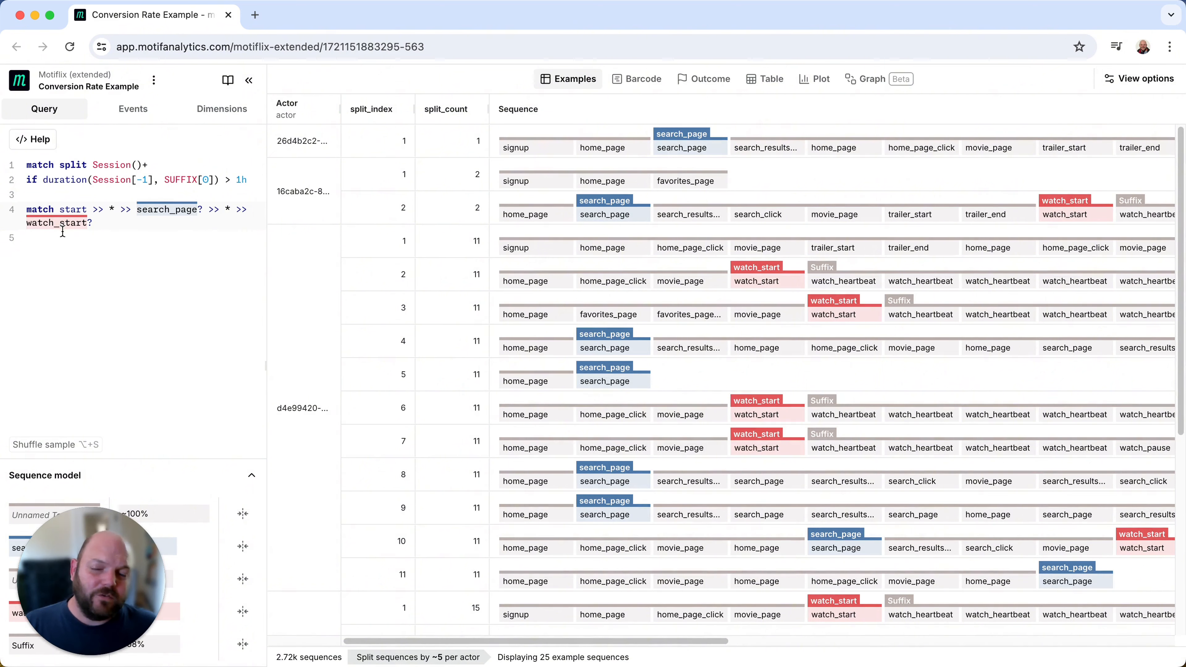
- Examine the Outcome view's rate of sequences reaching watch_start, overall for True and False and by duration
click(701, 83)
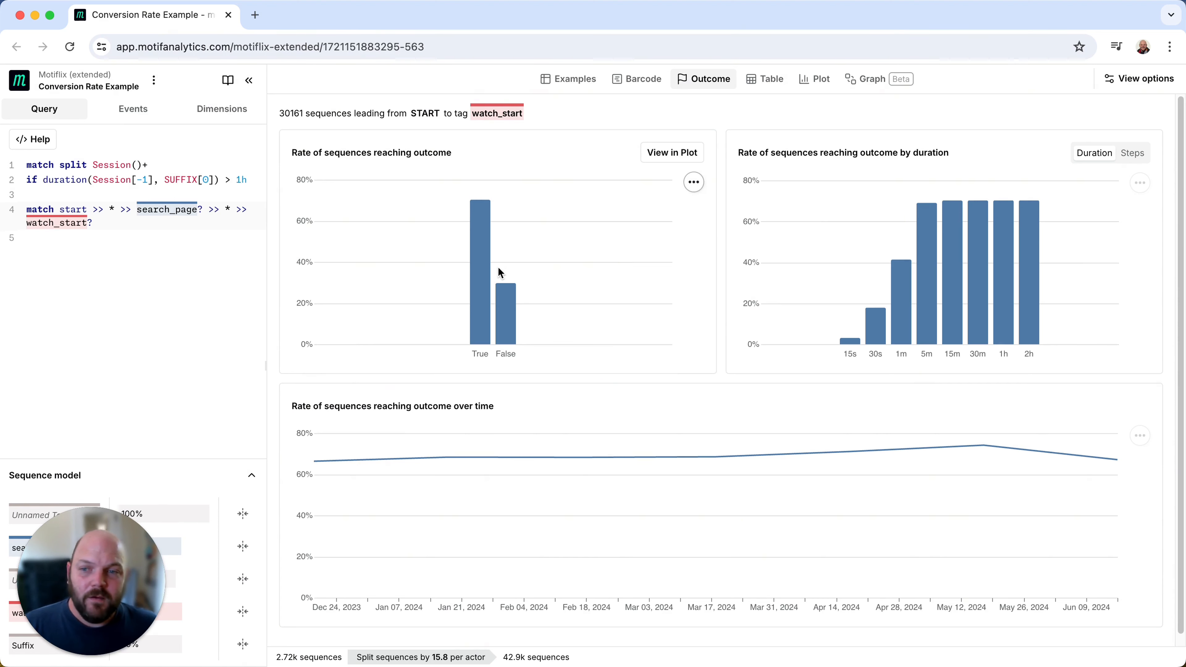
mouse_move(471, 280)
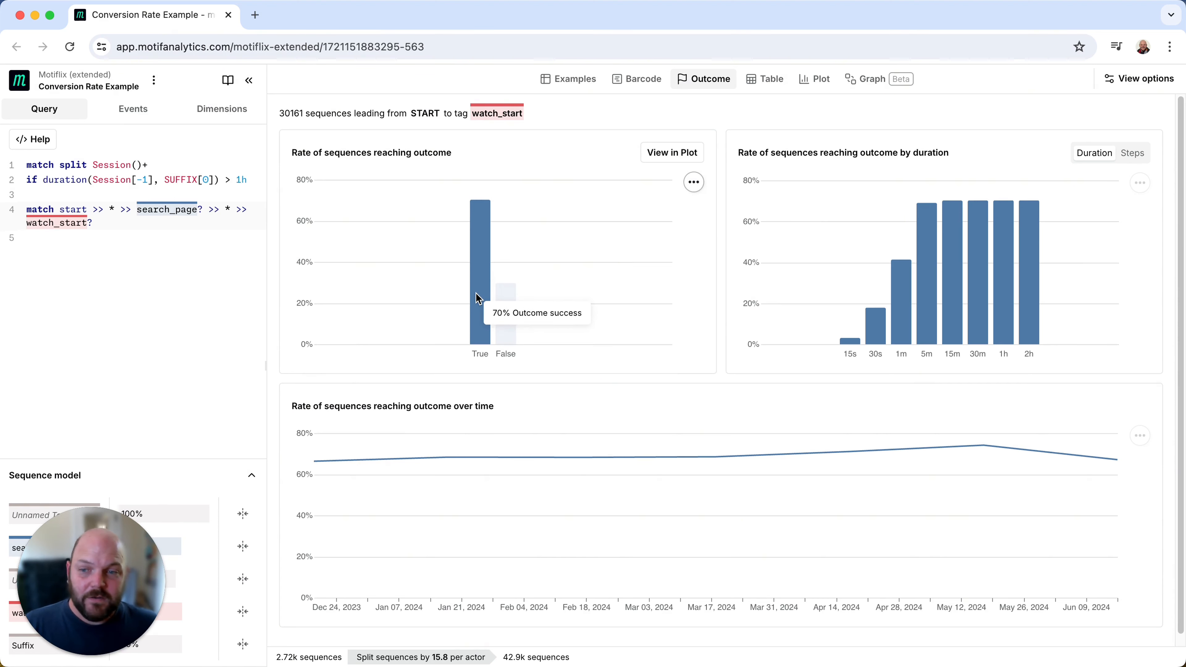
mouse_move(506, 311)
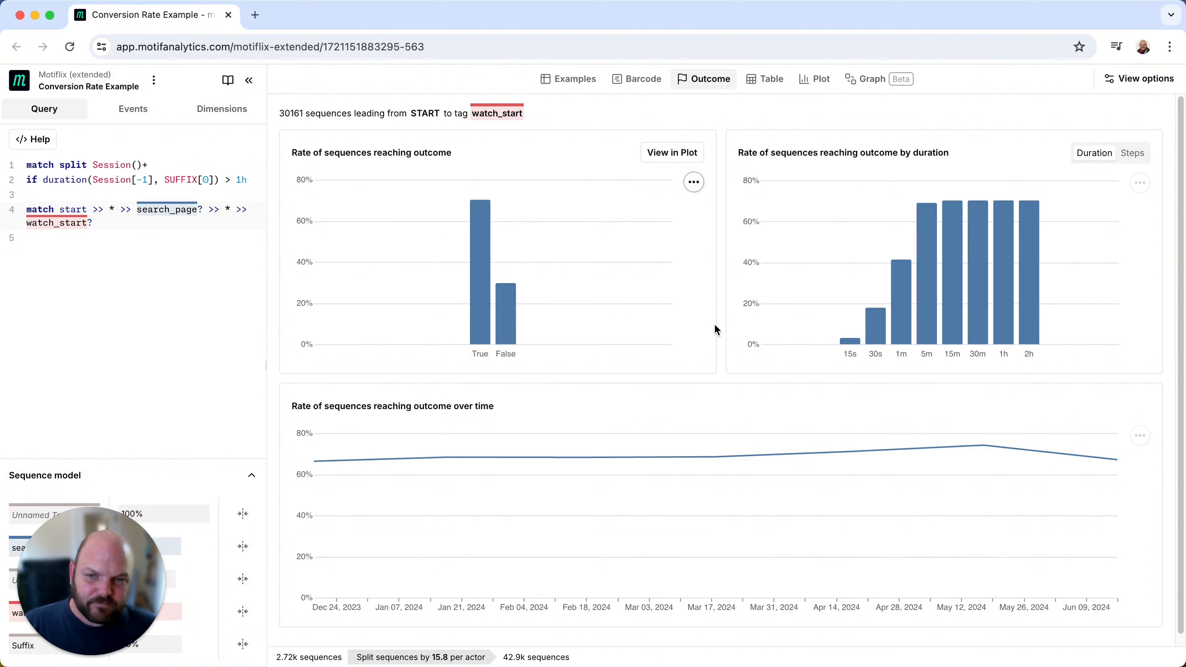
mouse_move(926, 328)
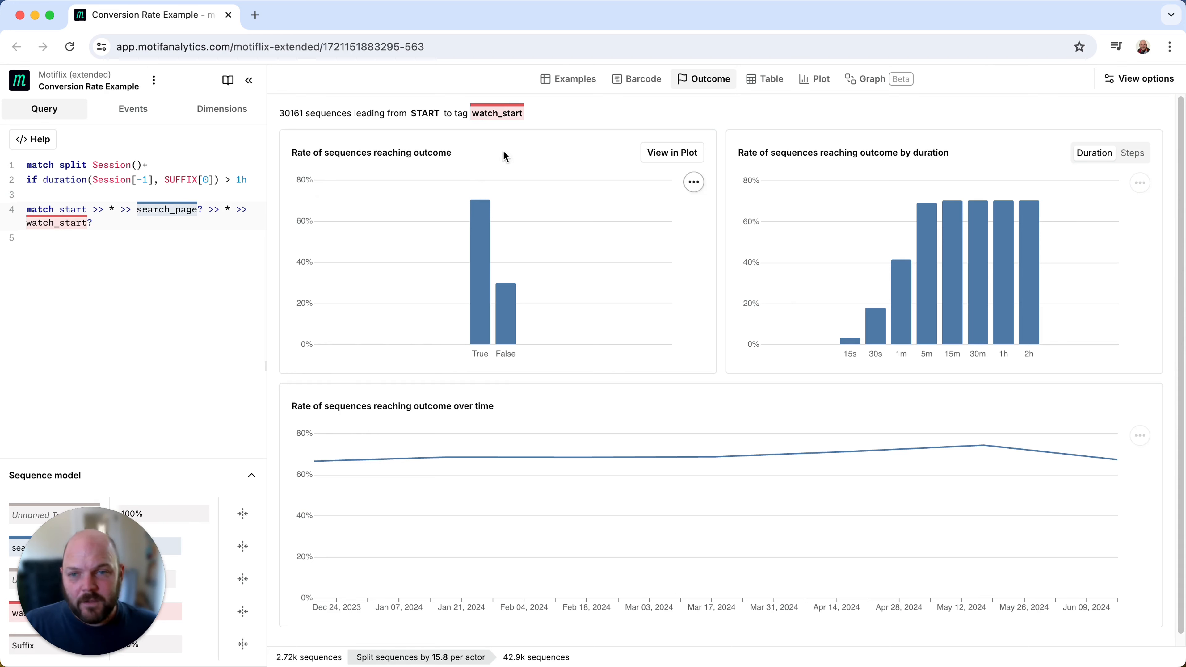
- Show a bar plot with watch_start exists on the Y axis, aggregated by mean
click(817, 81)
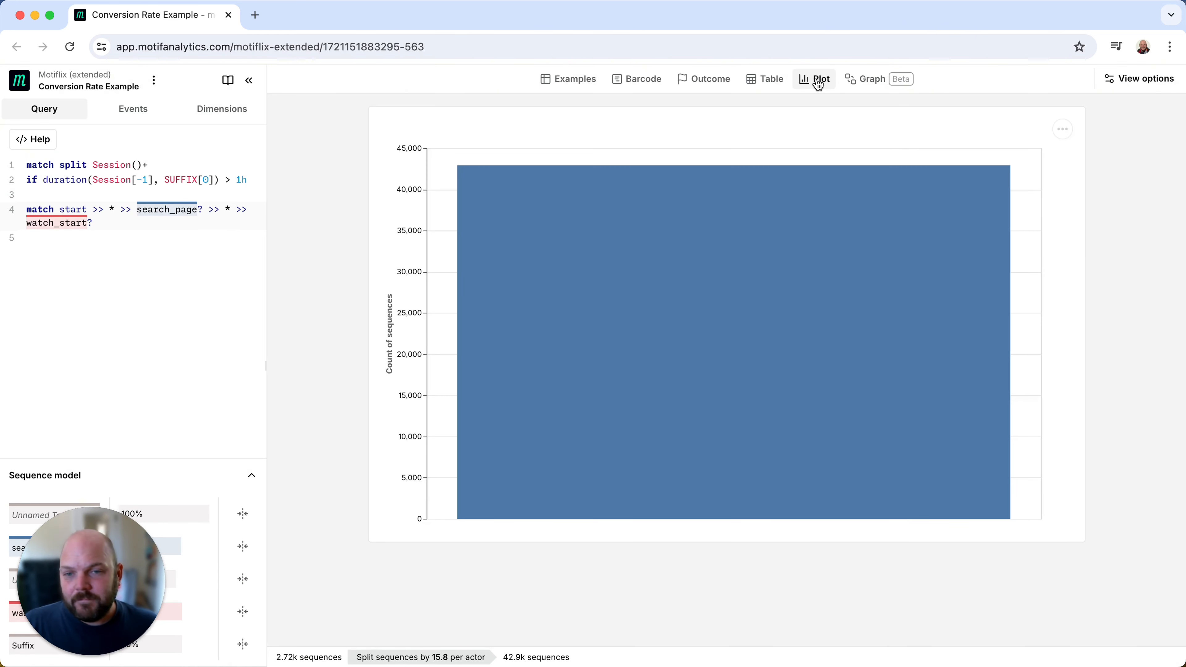
click(1146, 80)
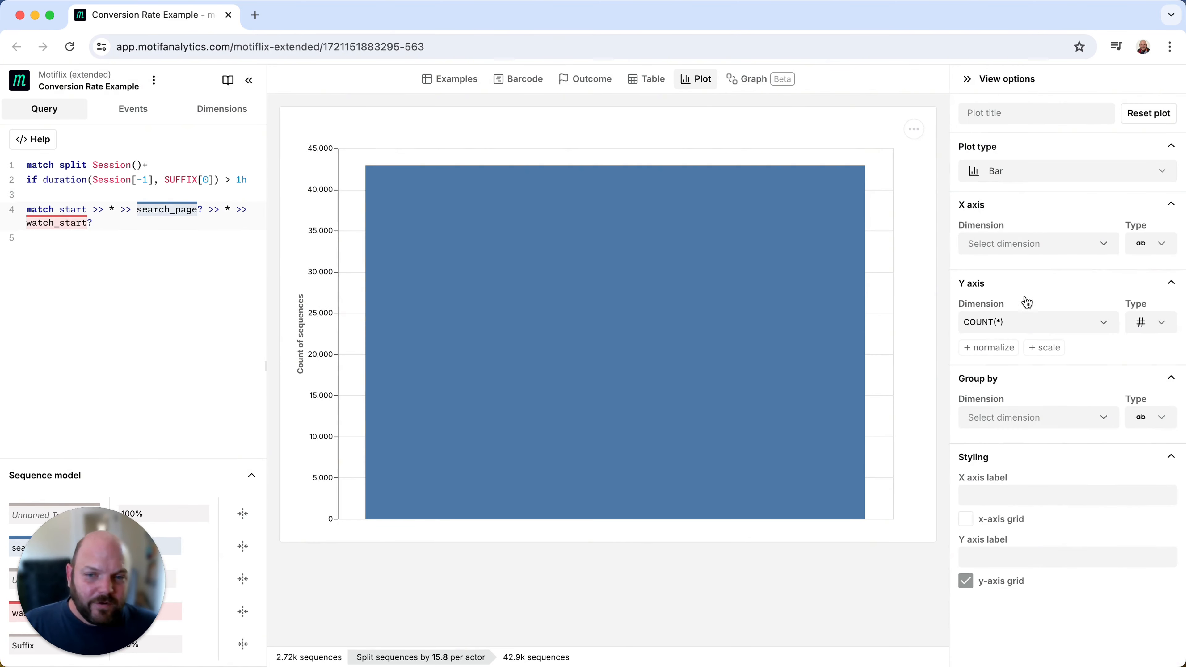
click(1036, 327)
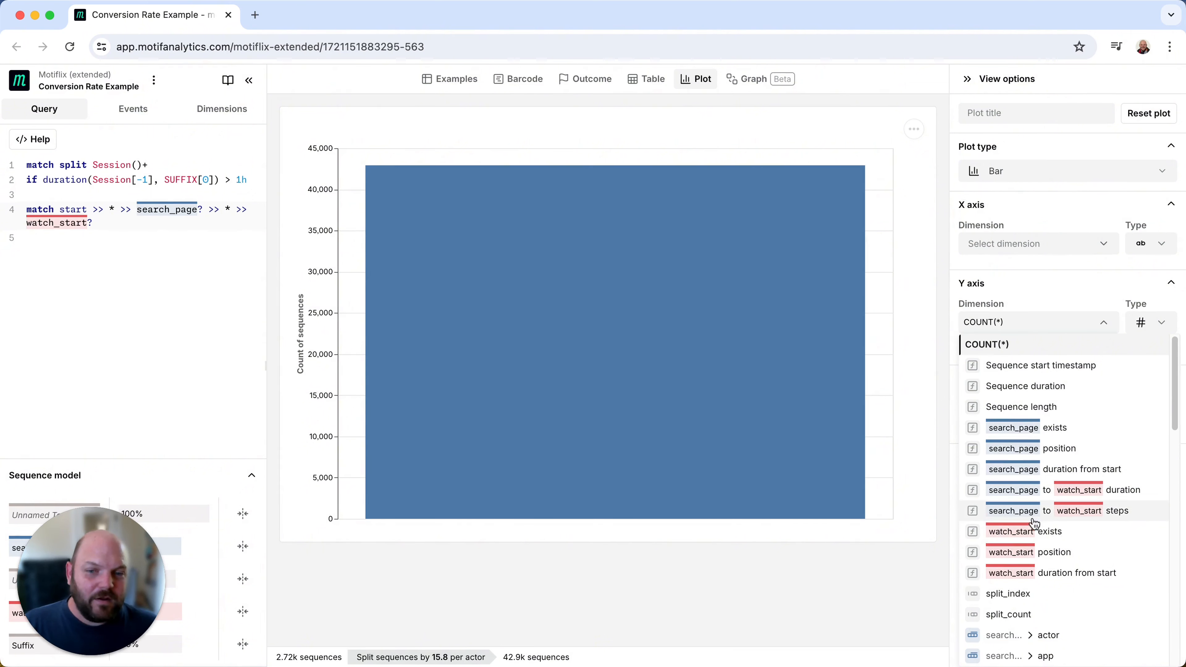
click(1033, 537)
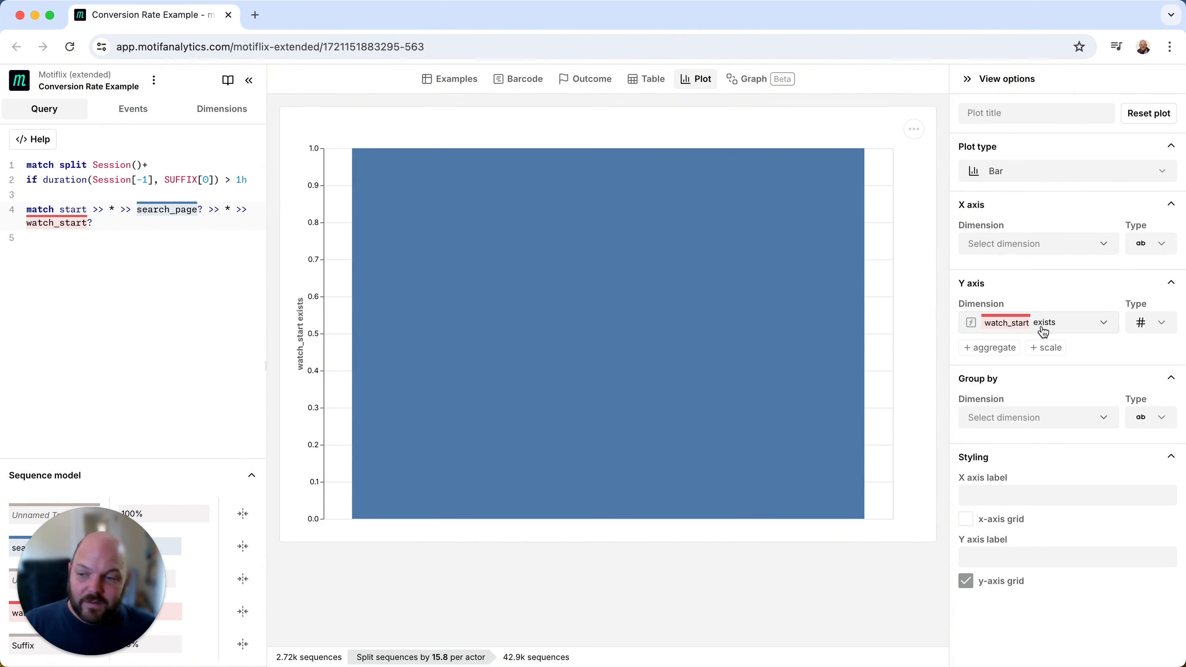
click(989, 348)
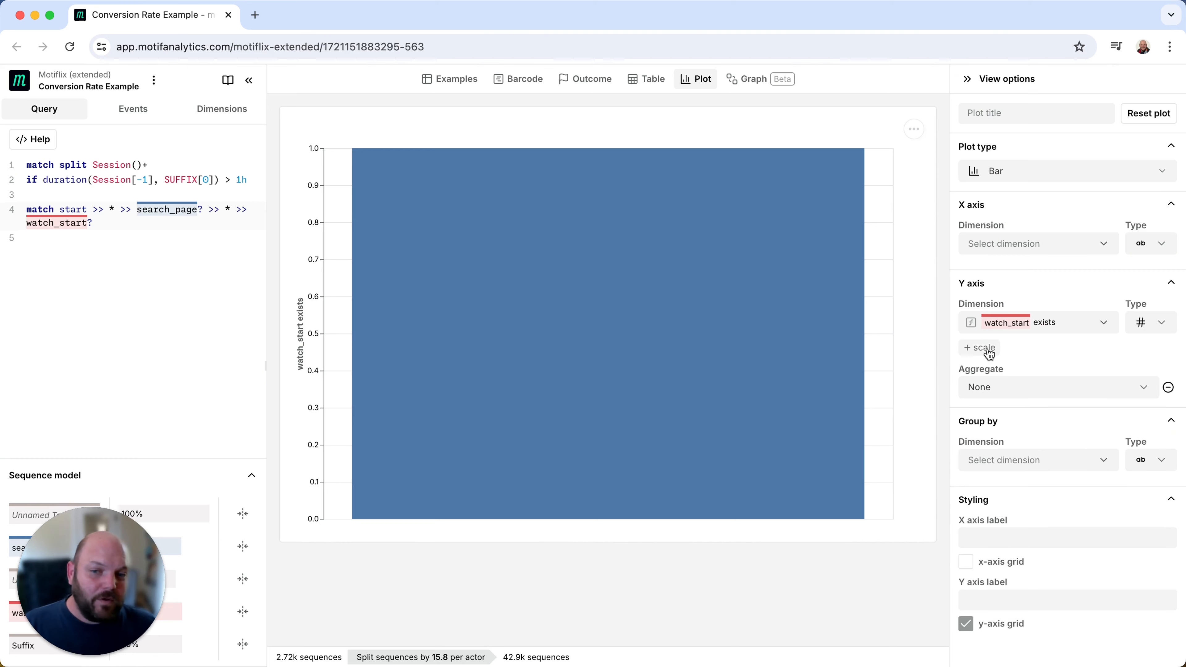
click(1011, 390)
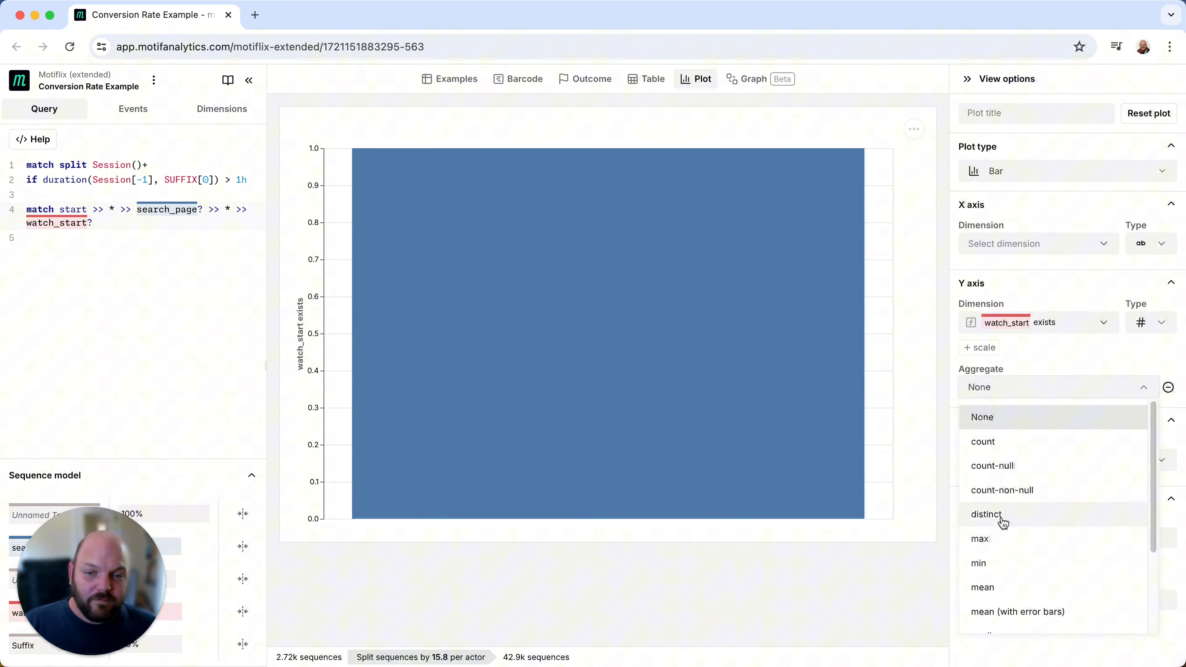
click(1006, 587)
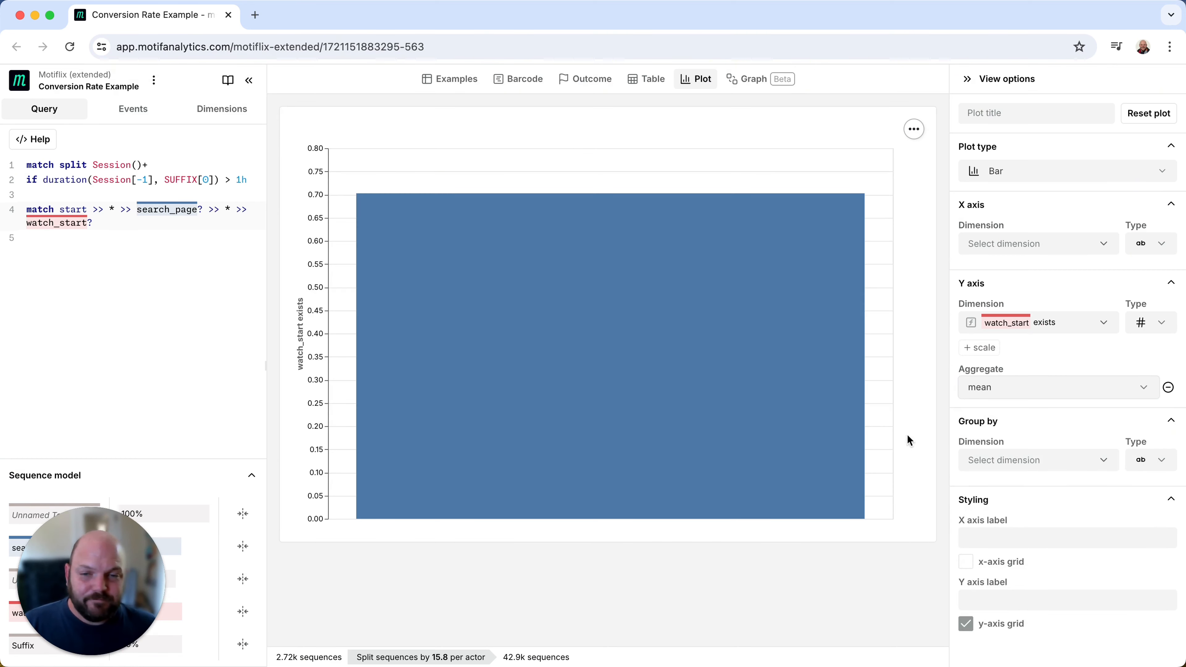
- Set the plot's X axis dimension to search_page exists
mouse_move(679, 356)
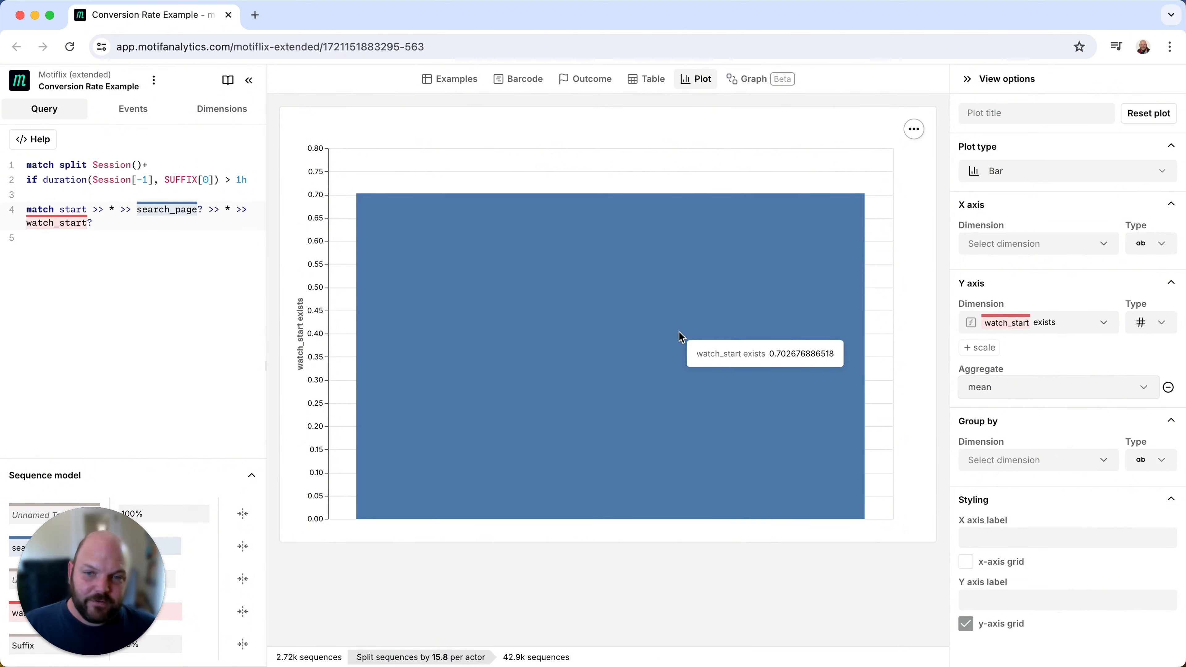
click(1056, 248)
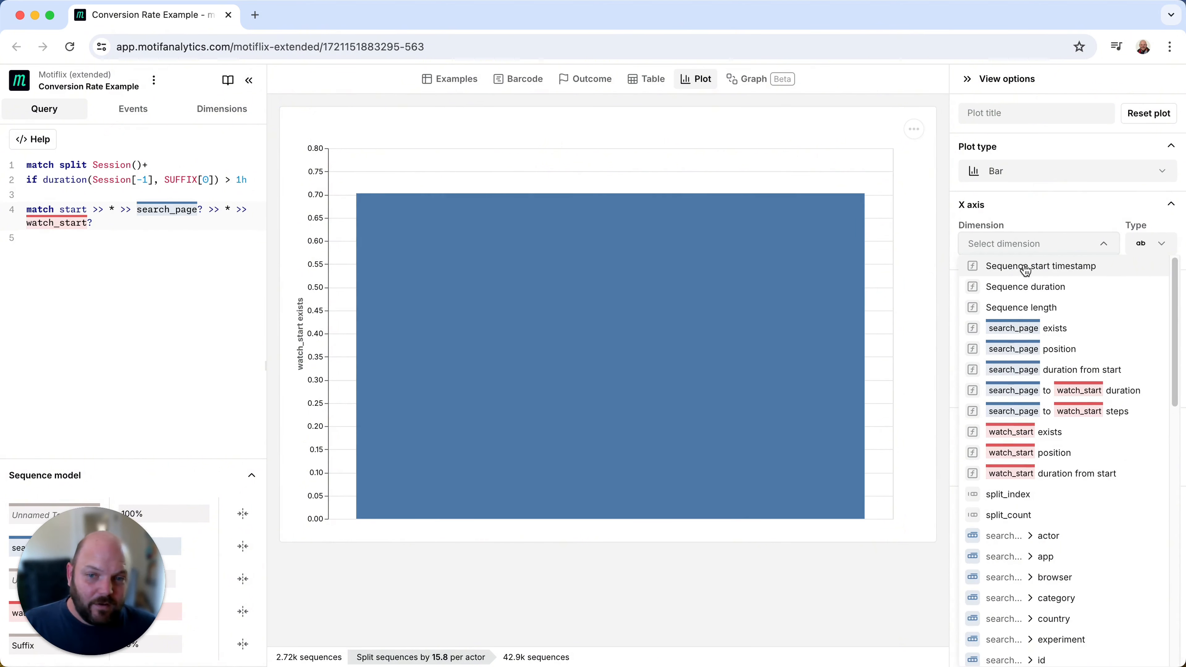
click(1002, 329)
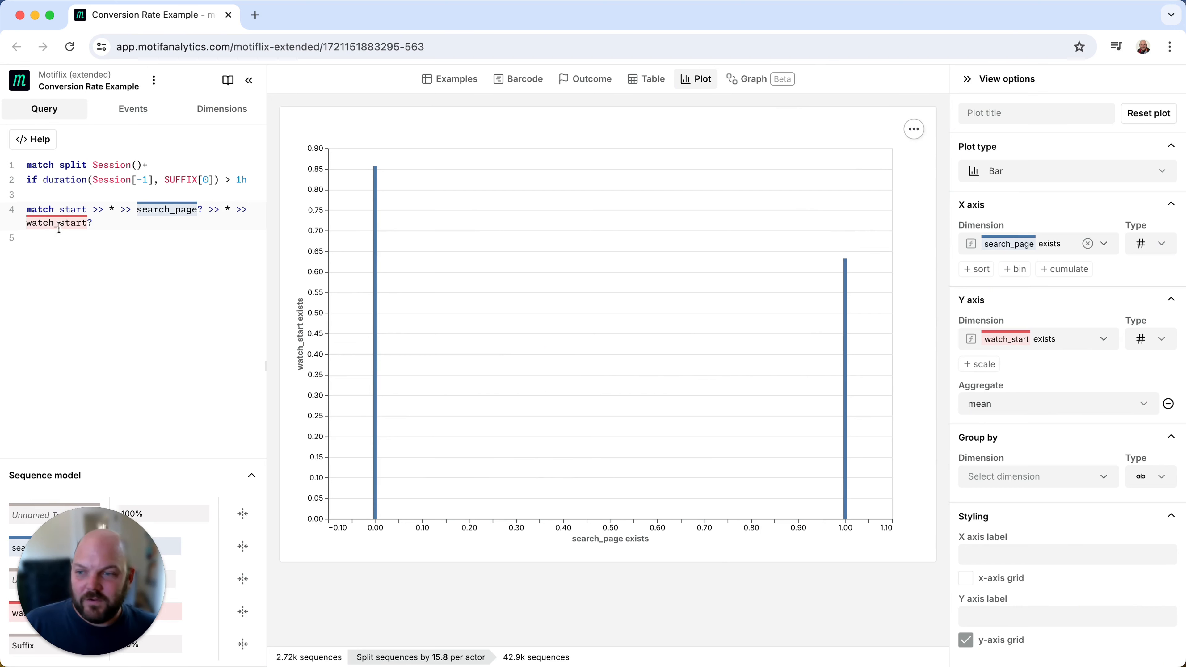
- Add set has_searched = if(search_page, "Did Search", "Did Not Search") on line 6 of the query and run it
click(171, 317)
key(Return)
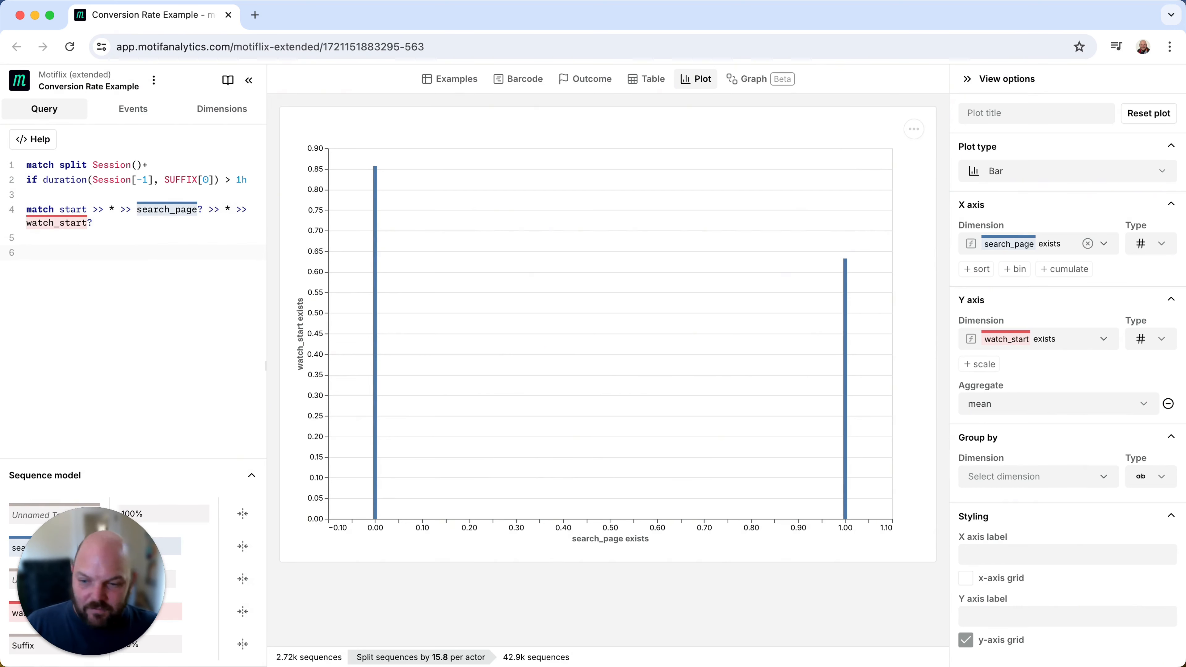
text(set )
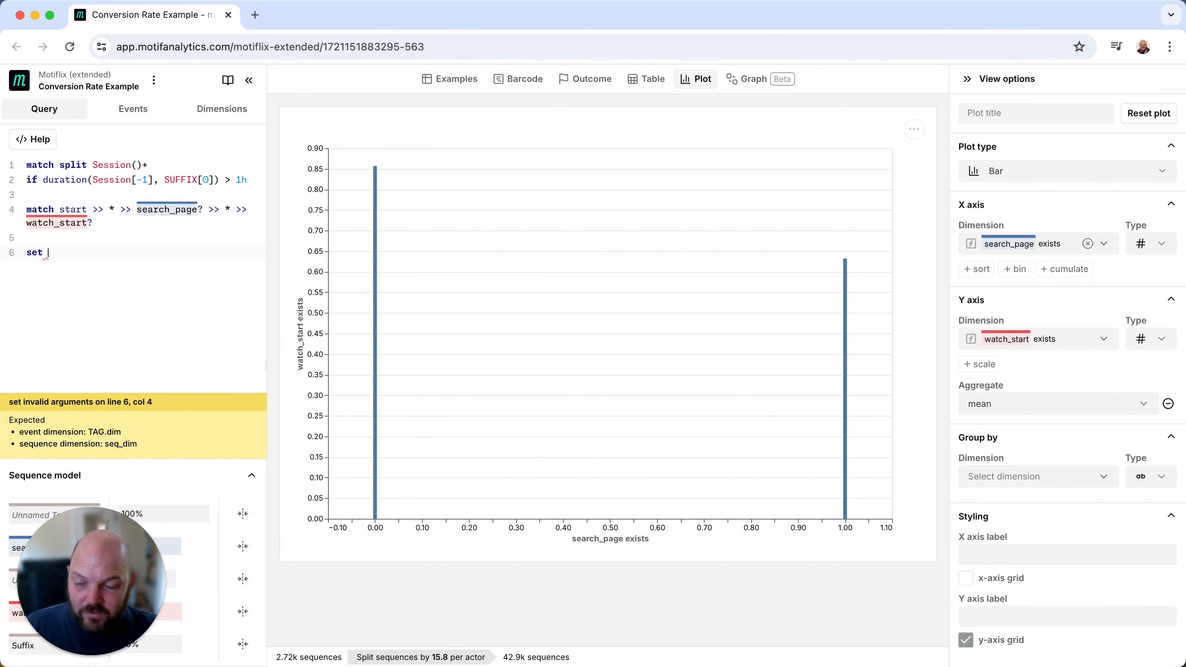
text(has)
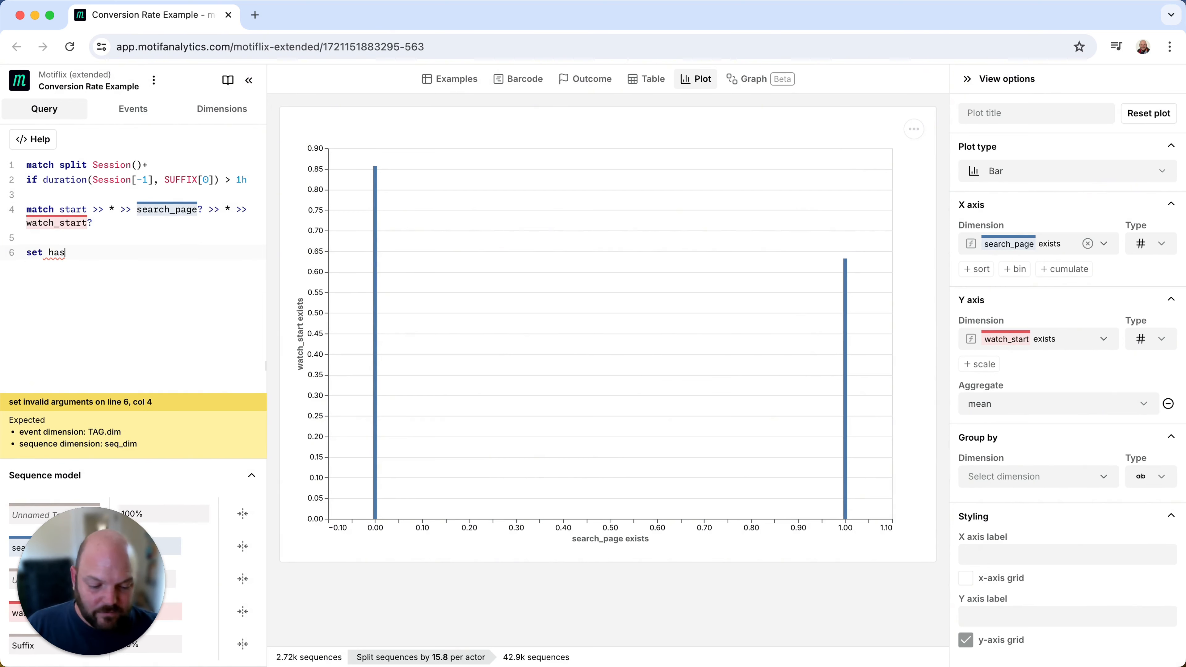
text(_searched = )
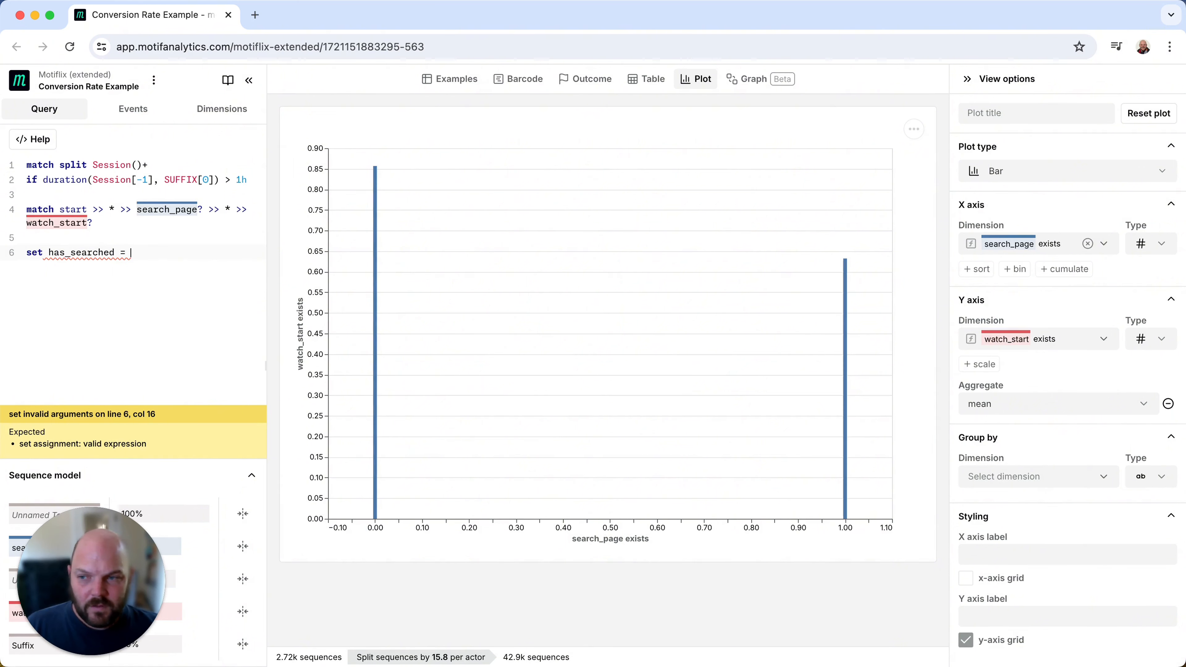
text(if(sear)
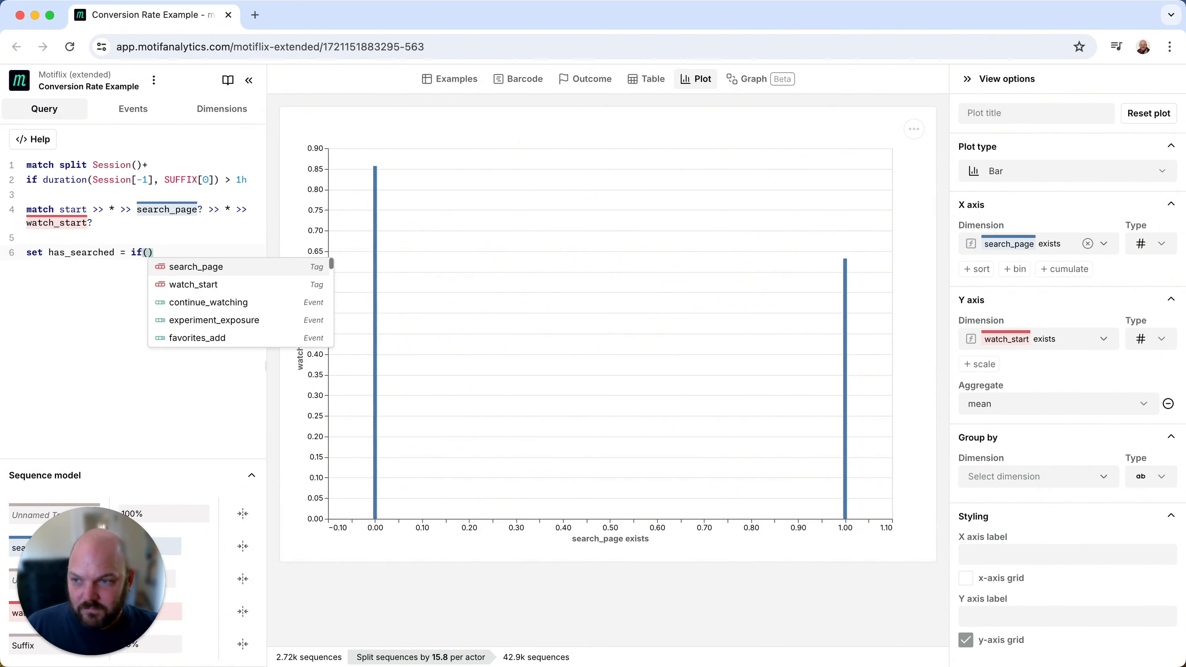
text(ch_page)
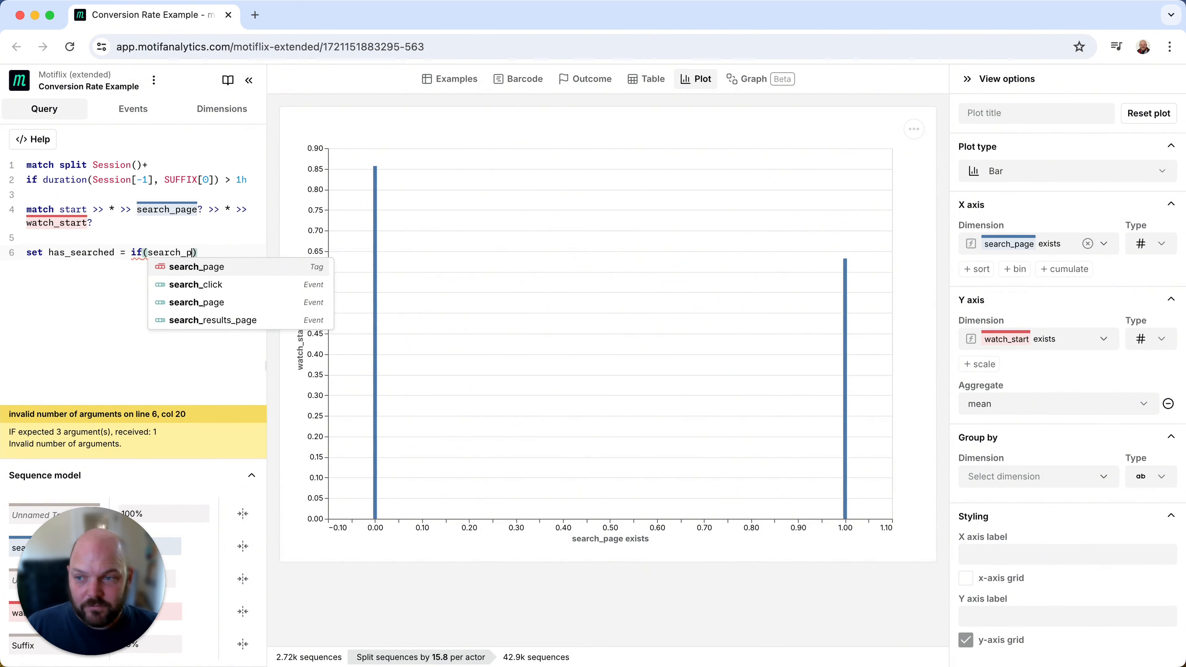
text(,)
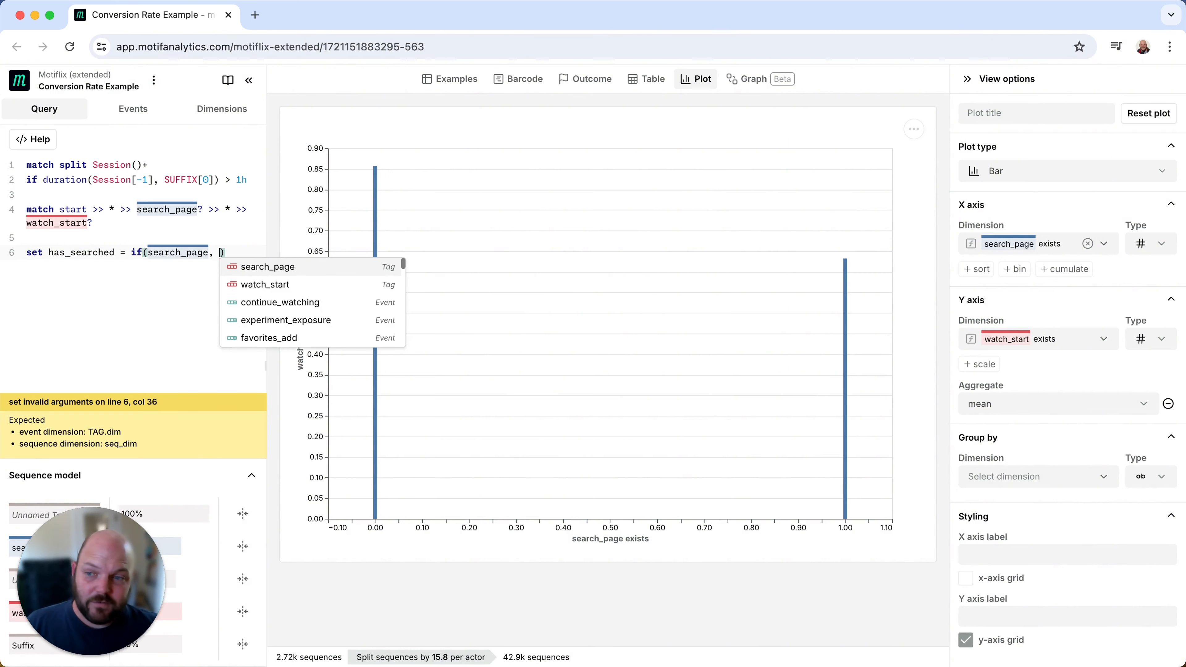
key(Escape)
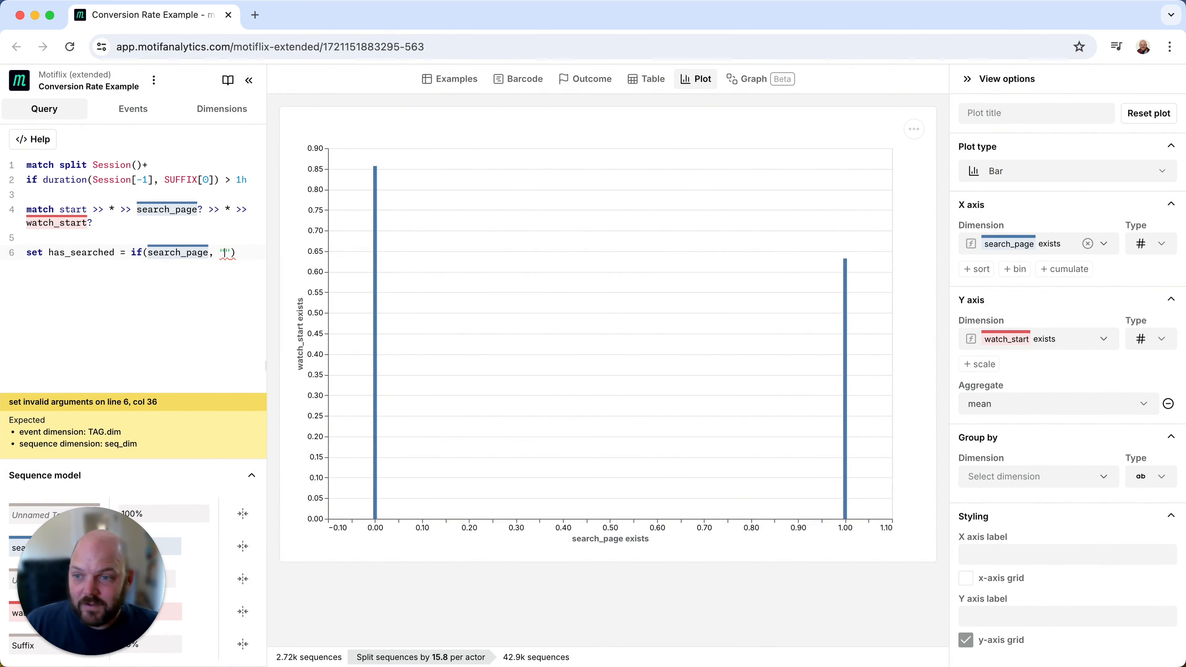
text(")
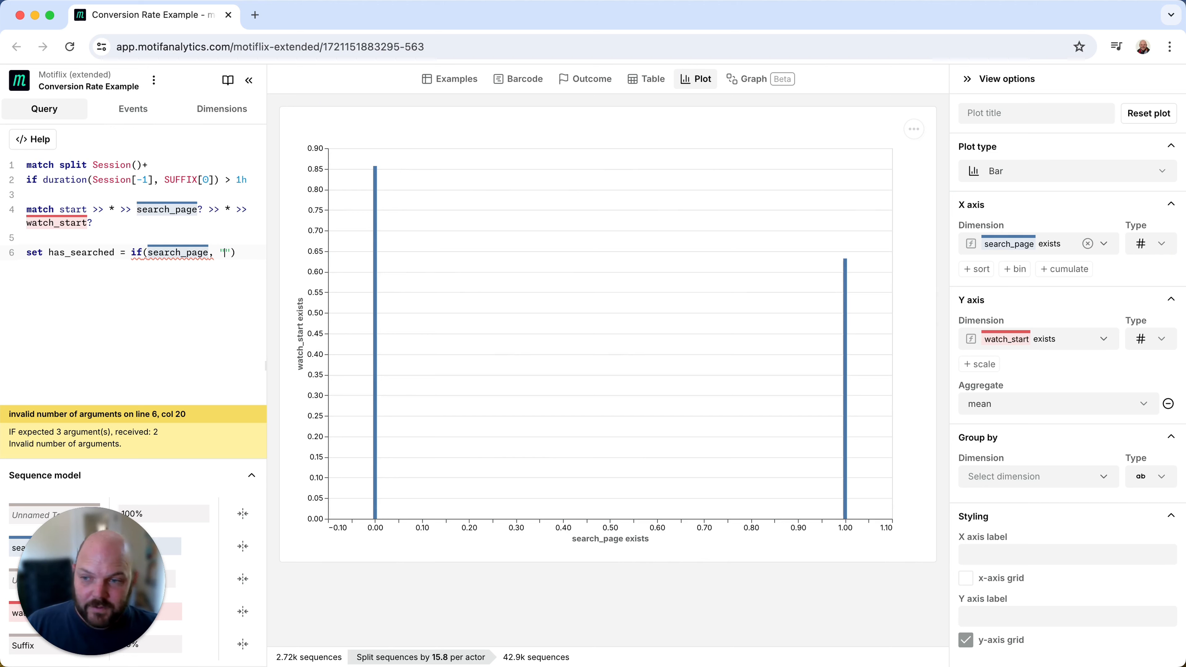
text(Did )
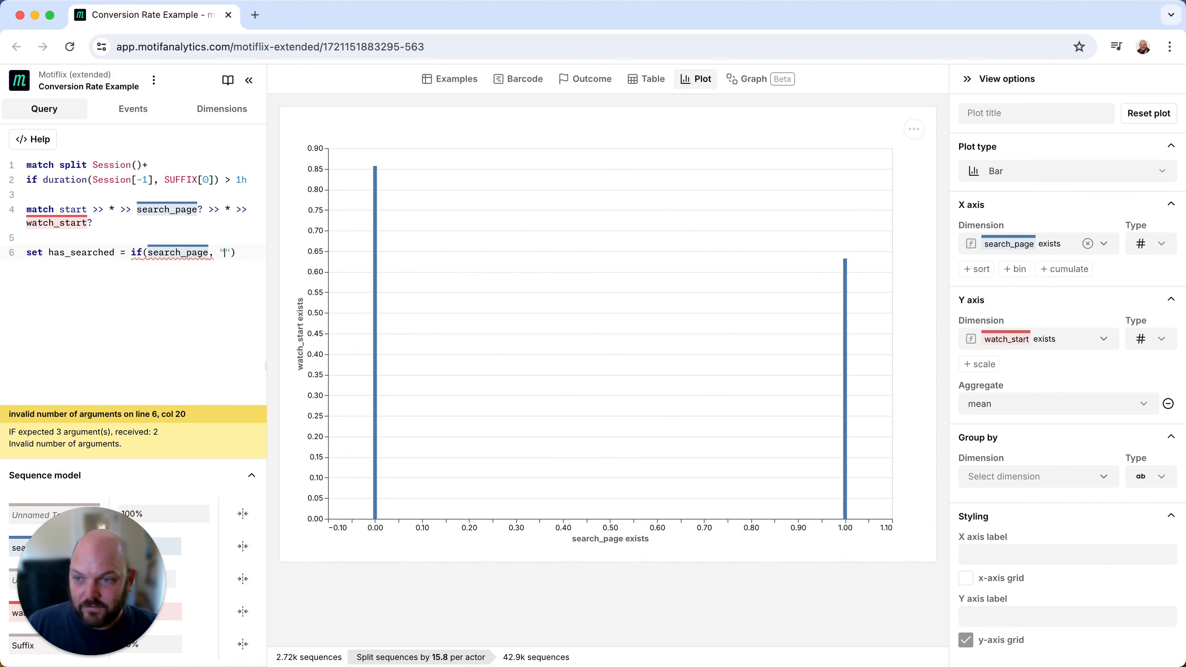
text(Search")
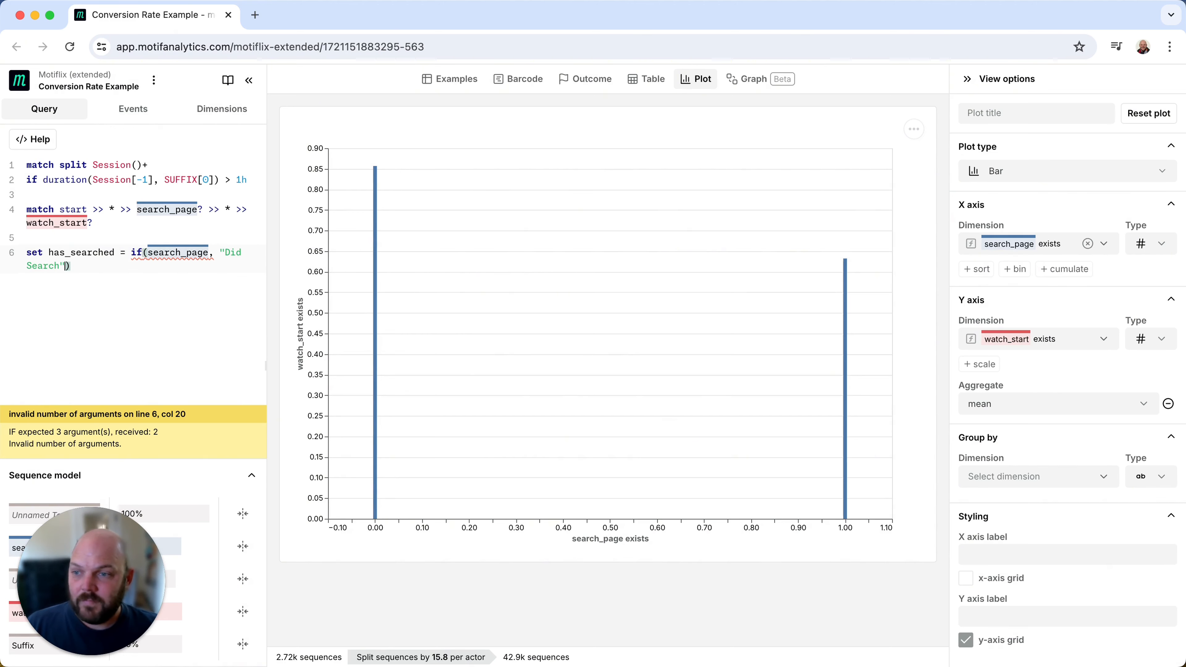
text(, "Di)
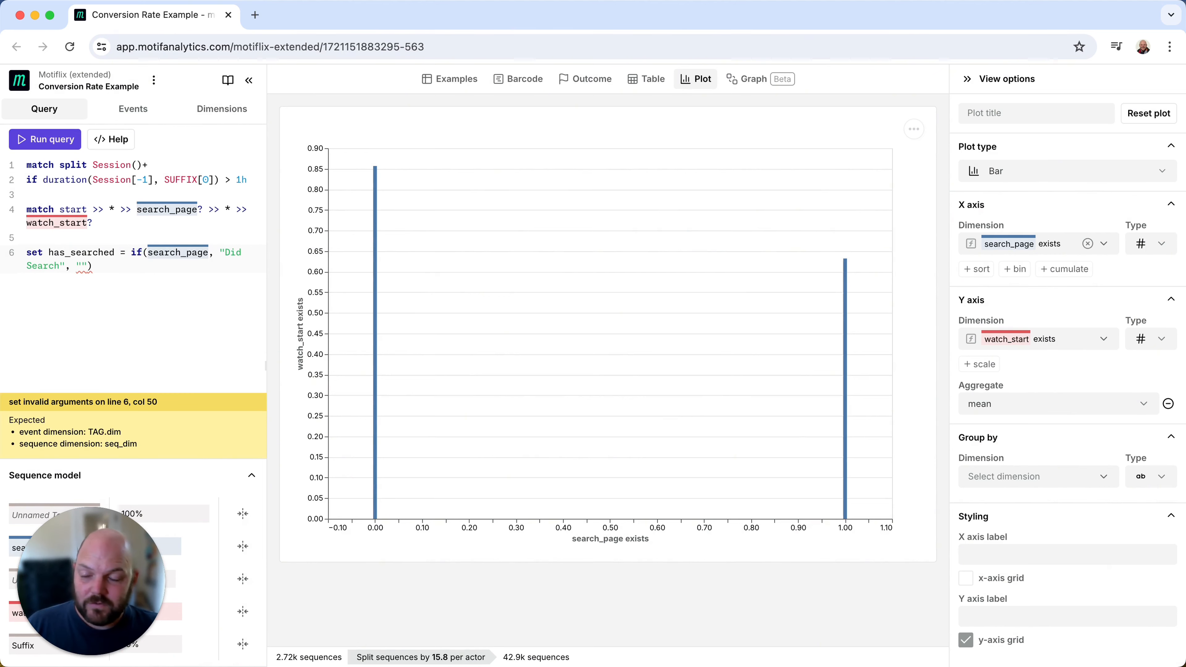
text(d Not)
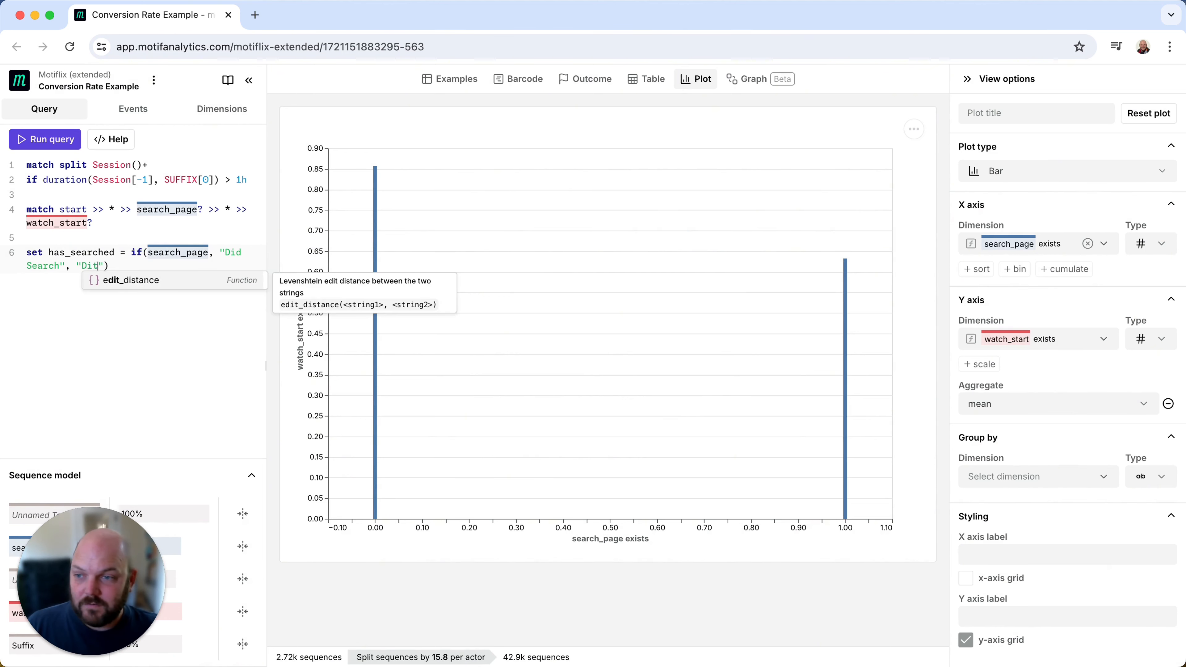
text( Search"))
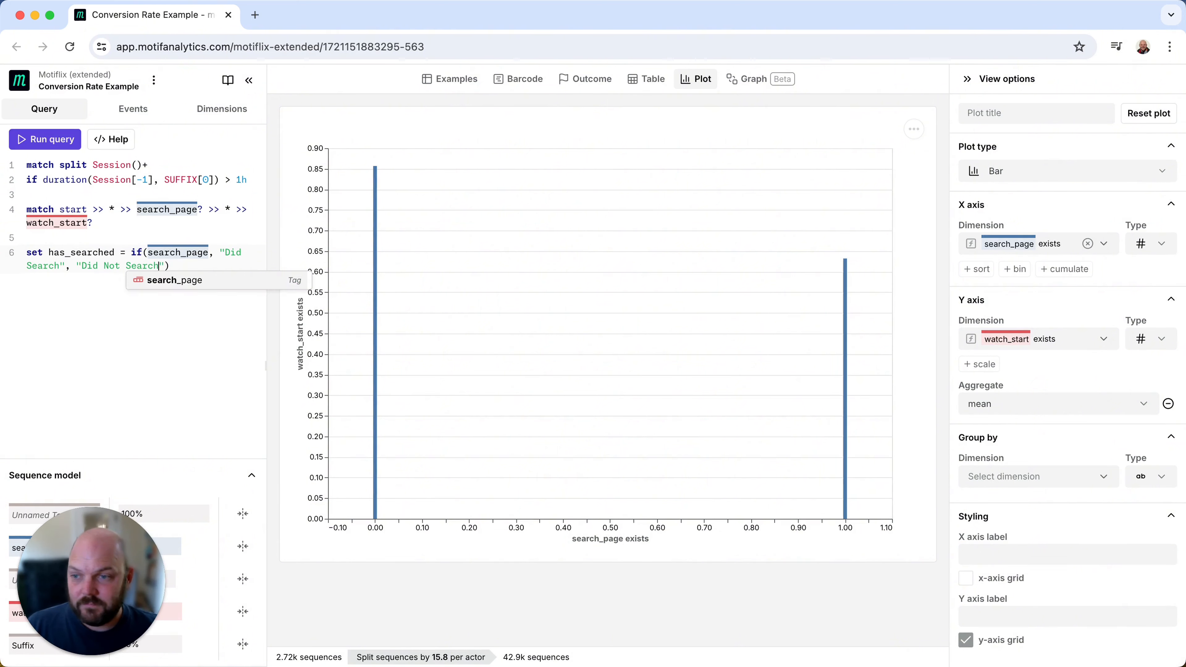
key(Return)
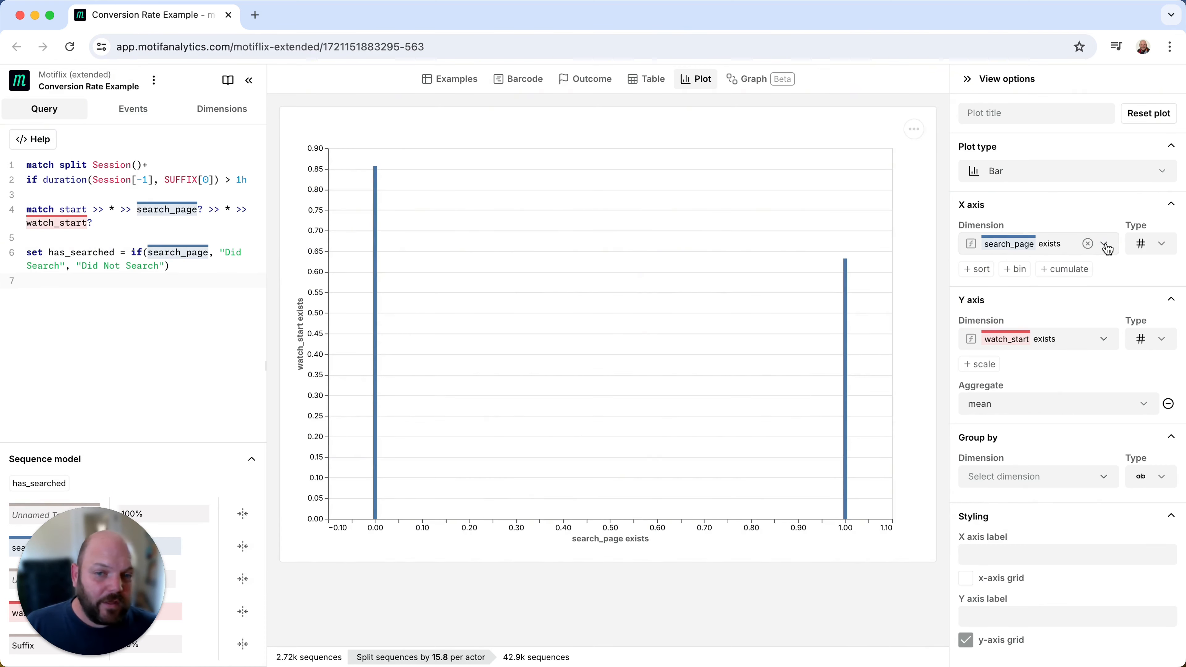
- Set the plot's X axis dimension to has_searched and check the watch_start rate of the Did Not Search and Did Search bars
click(1103, 244)
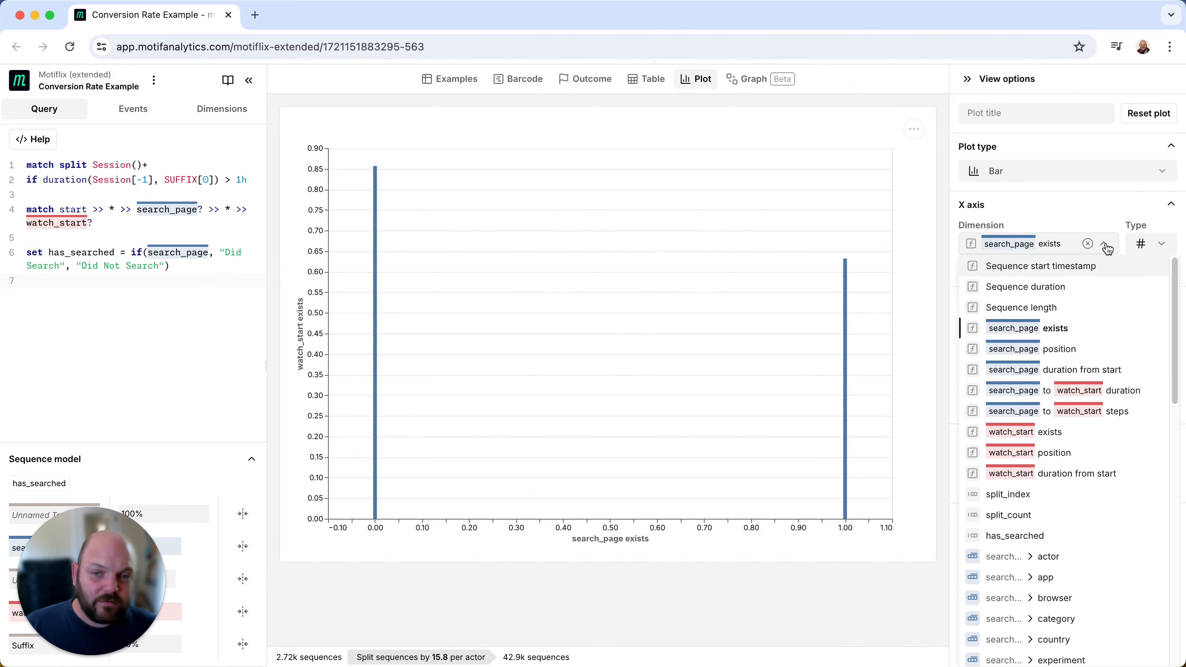
click(1039, 538)
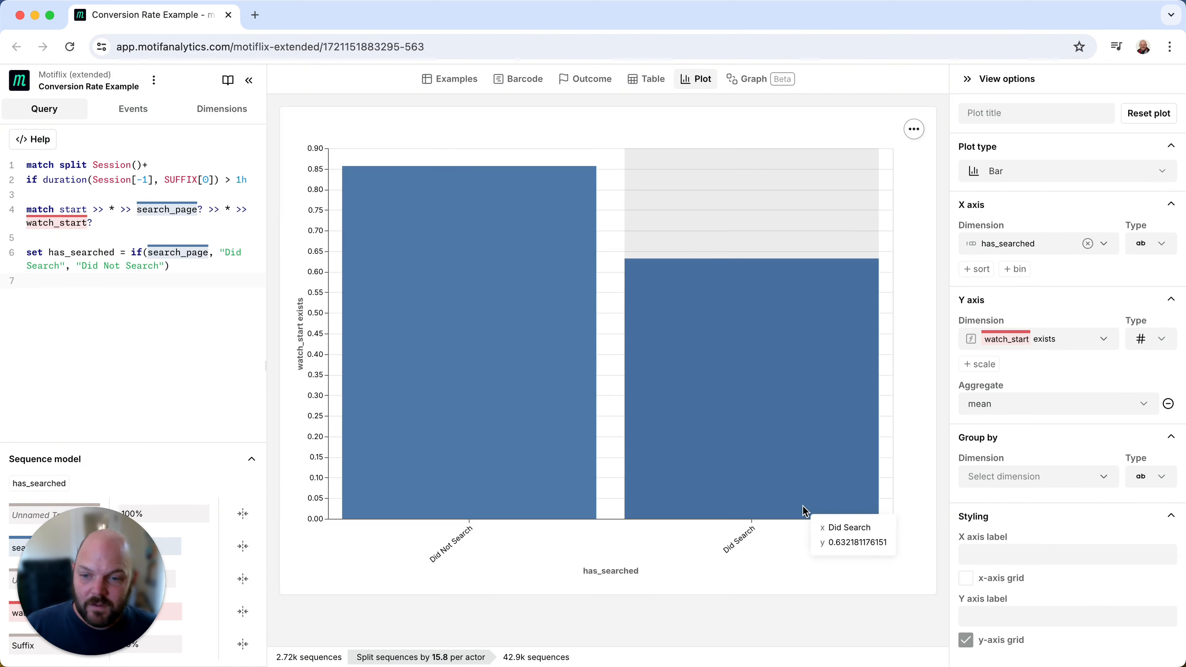
mouse_move(447, 479)
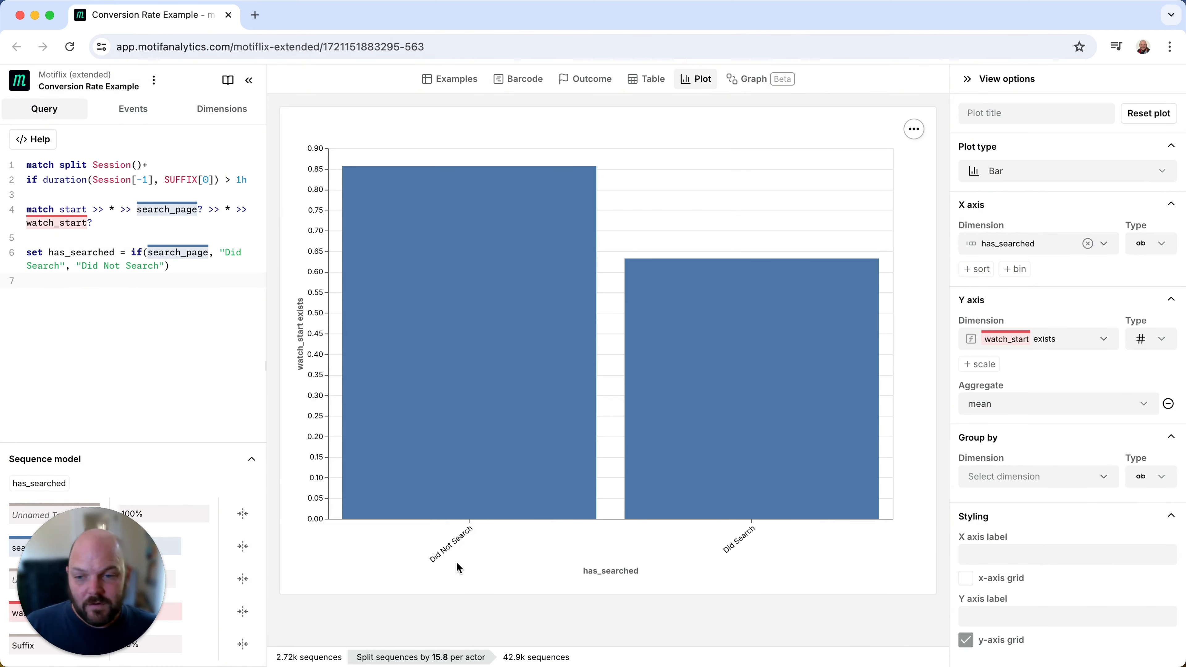
mouse_move(485, 432)
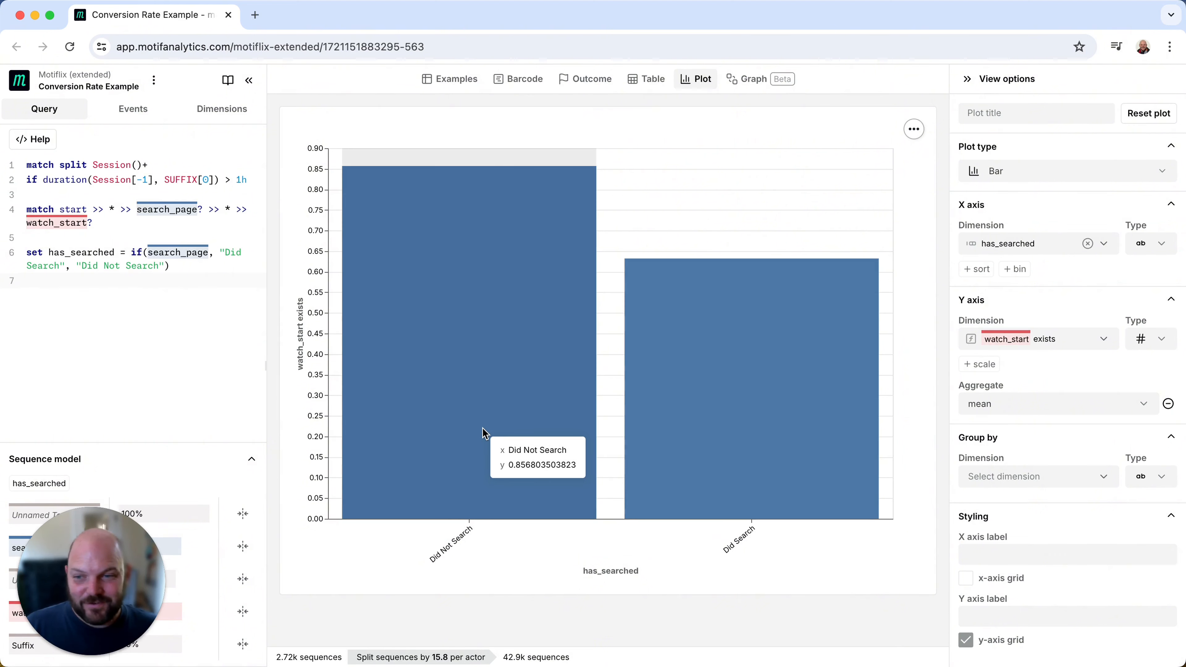
mouse_move(794, 419)
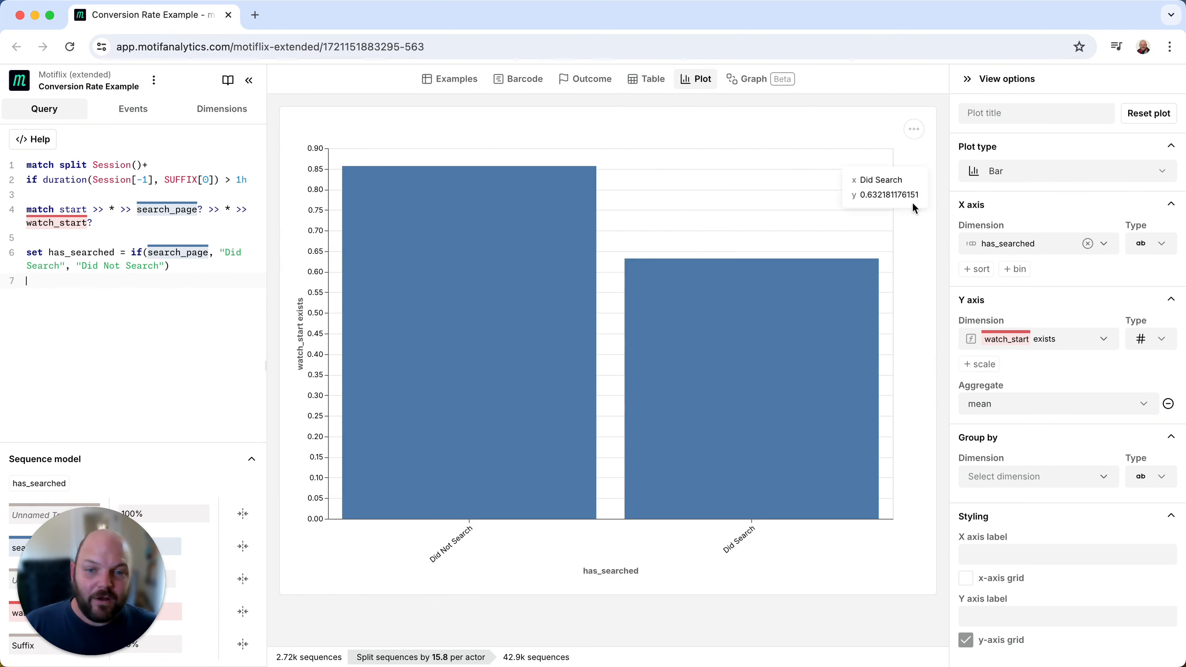
- Open the available dimensions for the plot's Y axis
click(1063, 345)
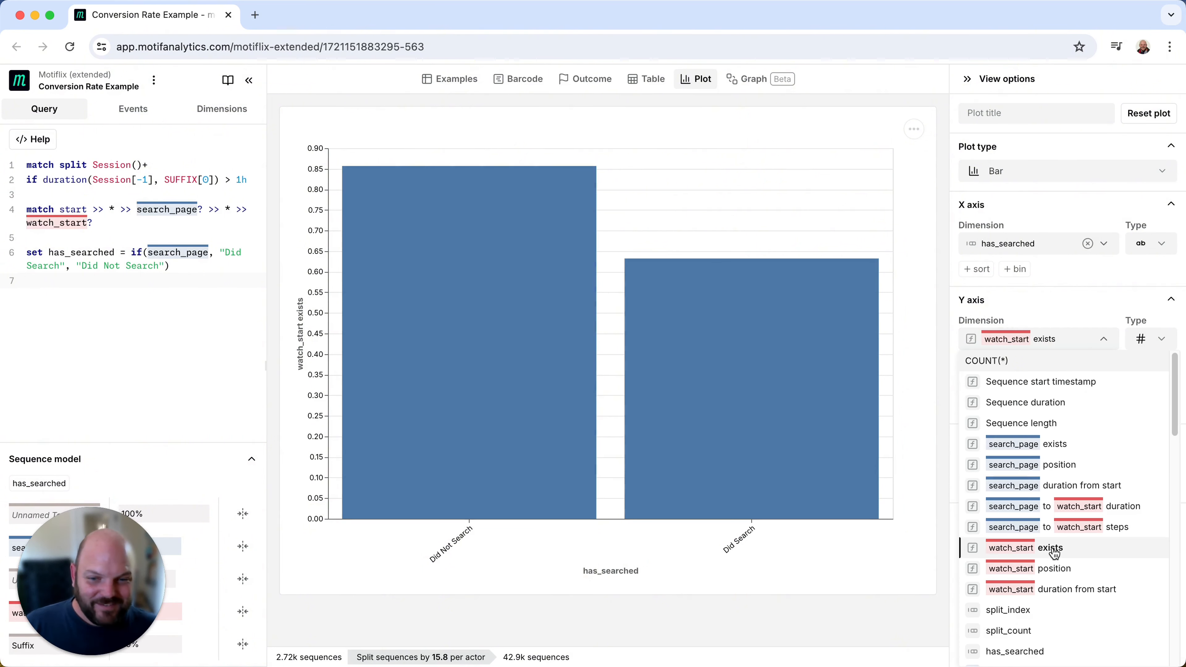